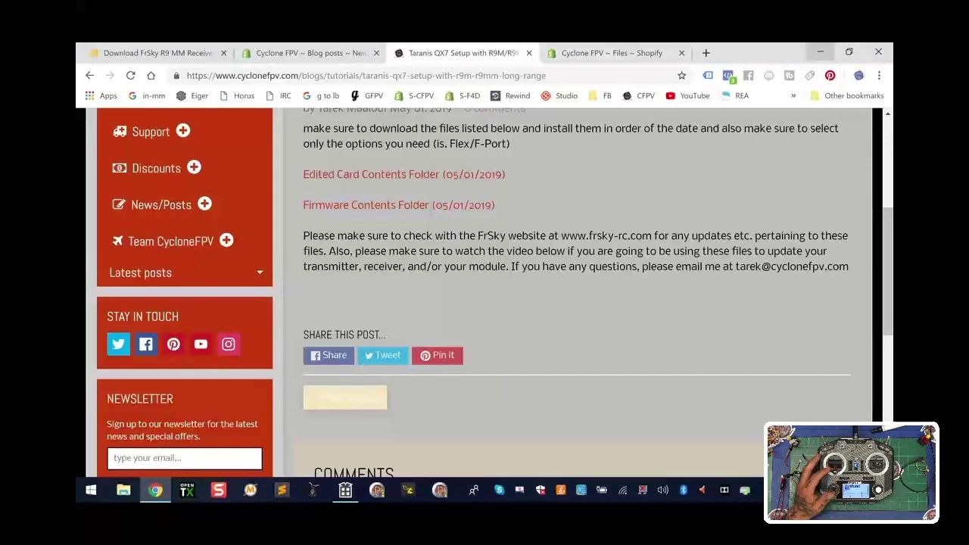
{"action": "left_click", "coordinate": [821, 52]}
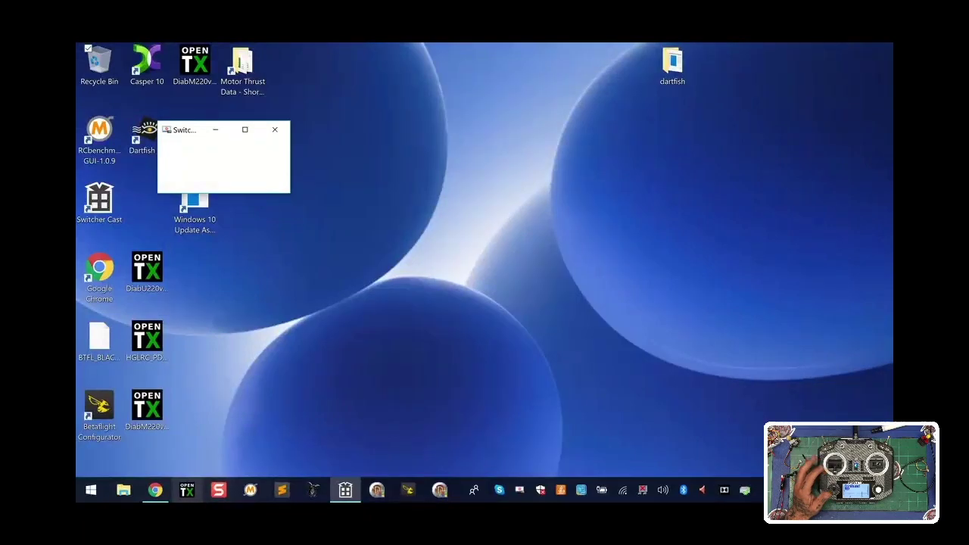
{"action": "left_click", "coordinate": [155, 490]}
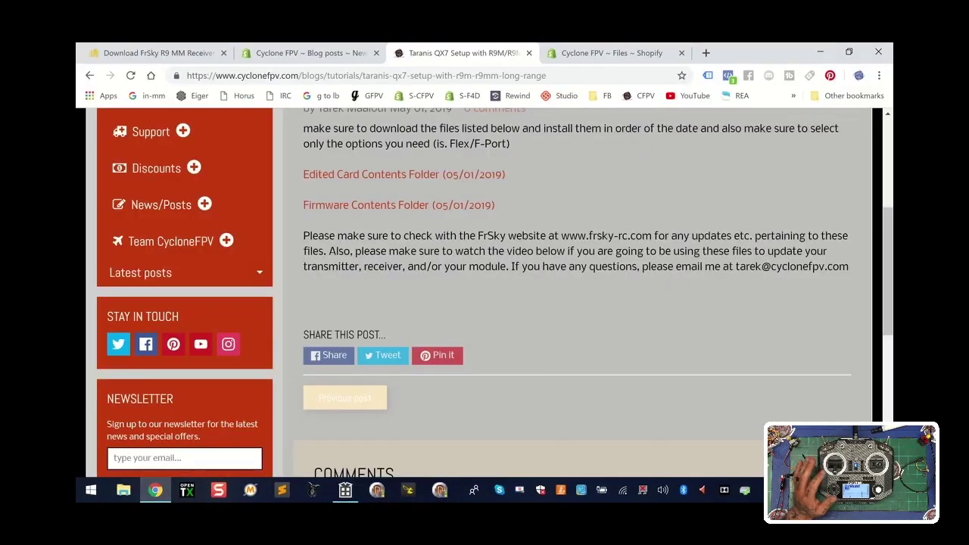
Go to the Cyclone FPV home page and open the Taranis QX7 Setup with R9M/R9MM Long Range post from its tutorials.
{"action": "scroll", "coordinate": [485, 293], "scroll_direction": "up", "scroll_amount": 2}
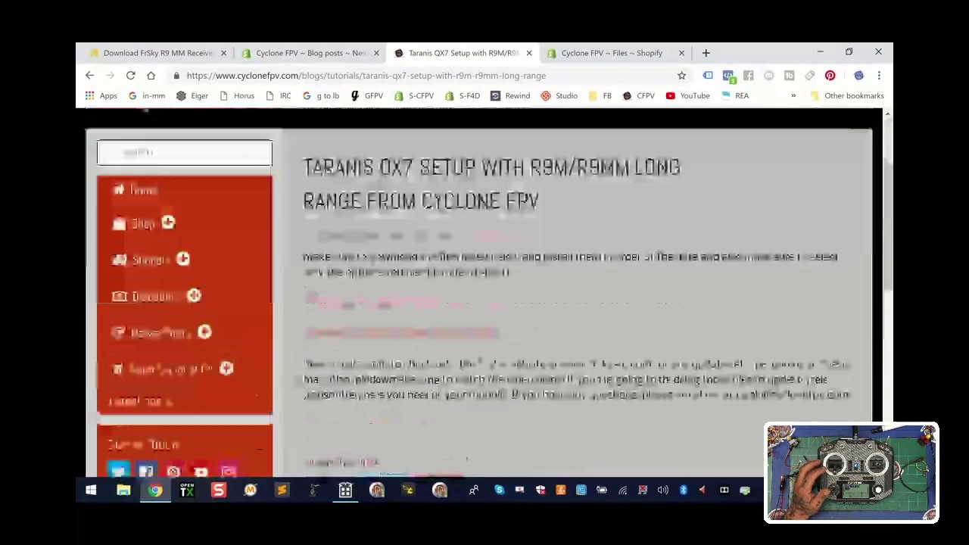
{"action": "scroll", "coordinate": [172, 260], "scroll_direction": "up", "scroll_amount": 2}
{"action": "left_click", "coordinate": [151, 178]}
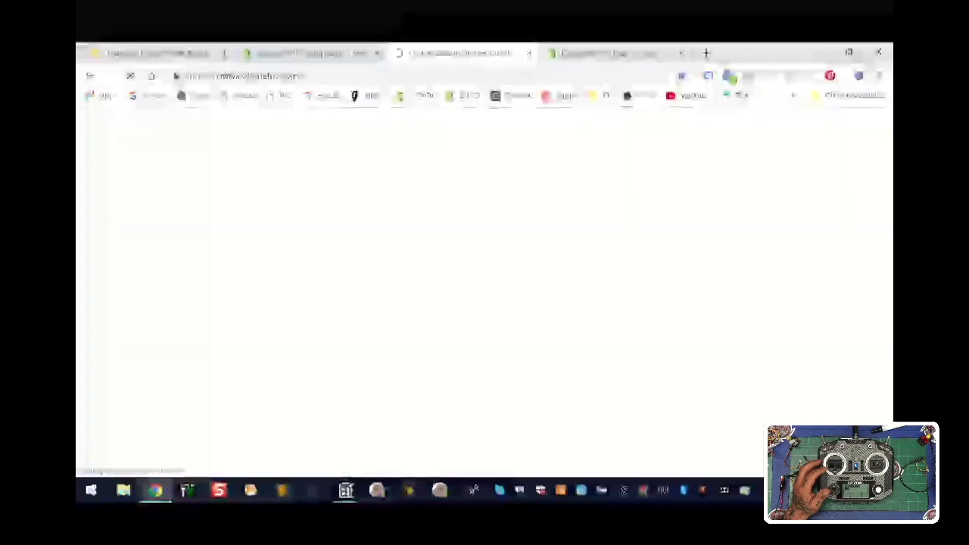
{"action": "scroll", "coordinate": [485, 303], "scroll_direction": "down", "scroll_amount": 3}
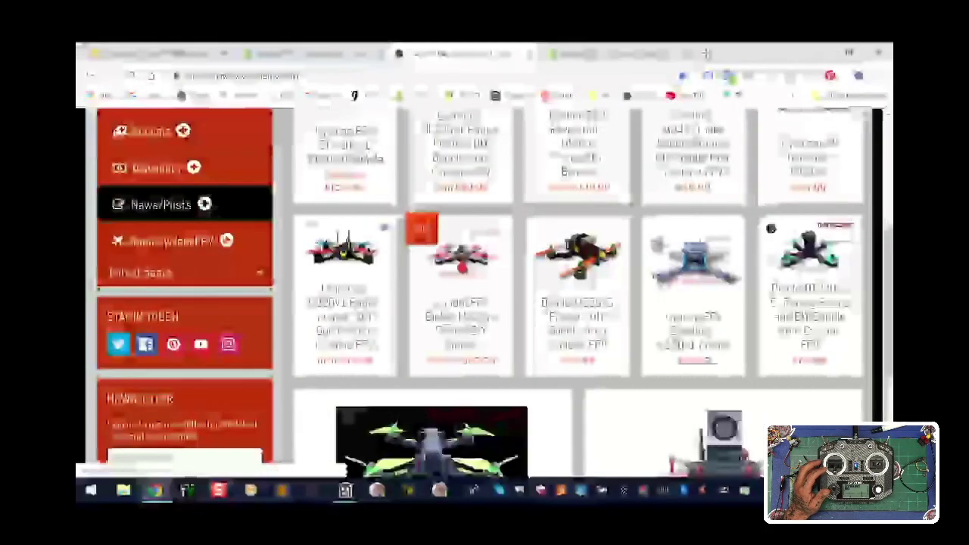
{"action": "left_click", "coordinate": [204, 204]}
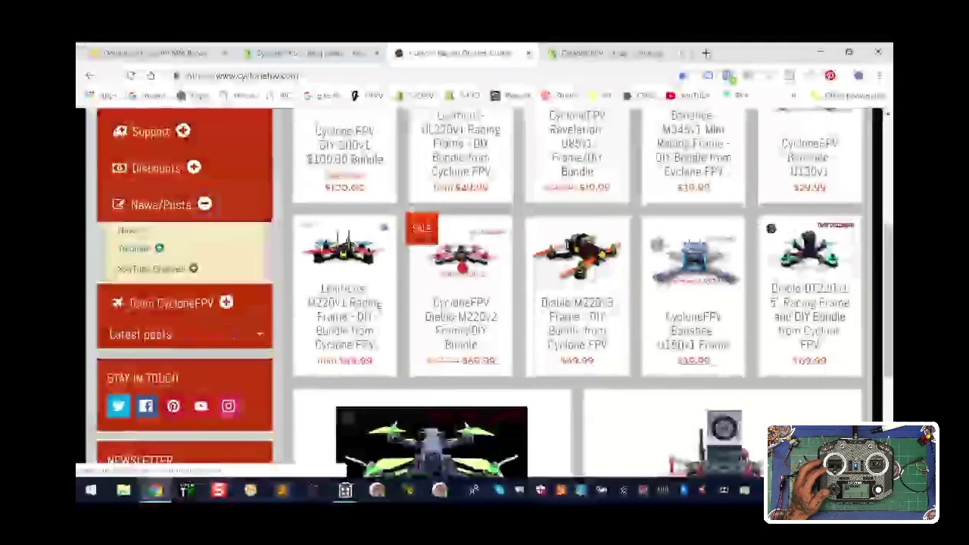
{"action": "left_click", "coordinate": [134, 248]}
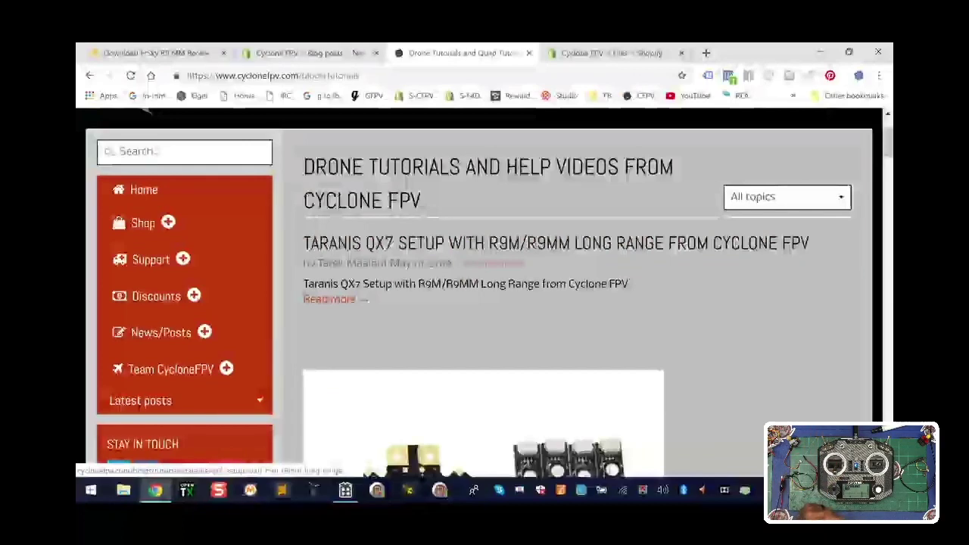
{"action": "left_click", "coordinate": [504, 242]}
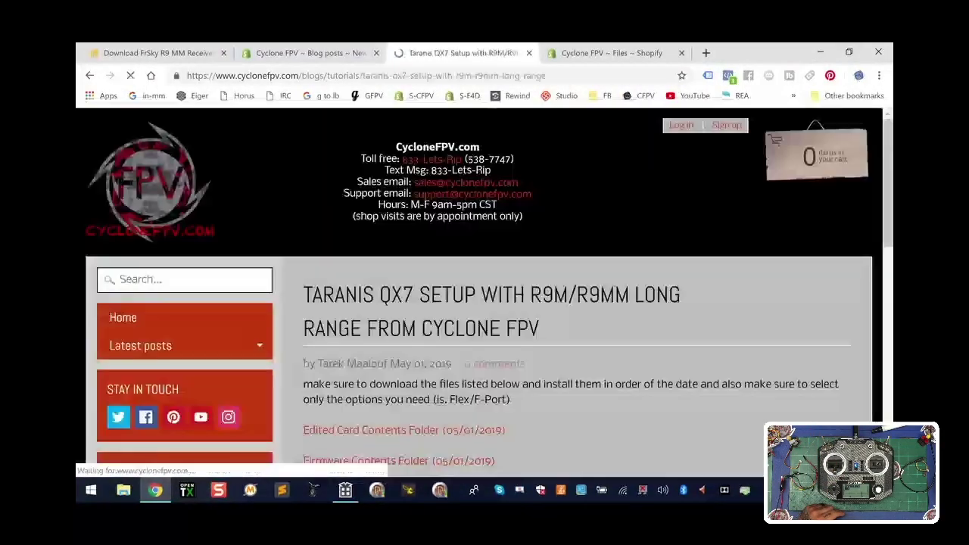
Download the Edited Card Contents Folder (05/01/2019) and view the Downloads folder in File Explorer.
{"action": "scroll", "coordinate": [504, 301], "scroll_direction": "down", "scroll_amount": 3}
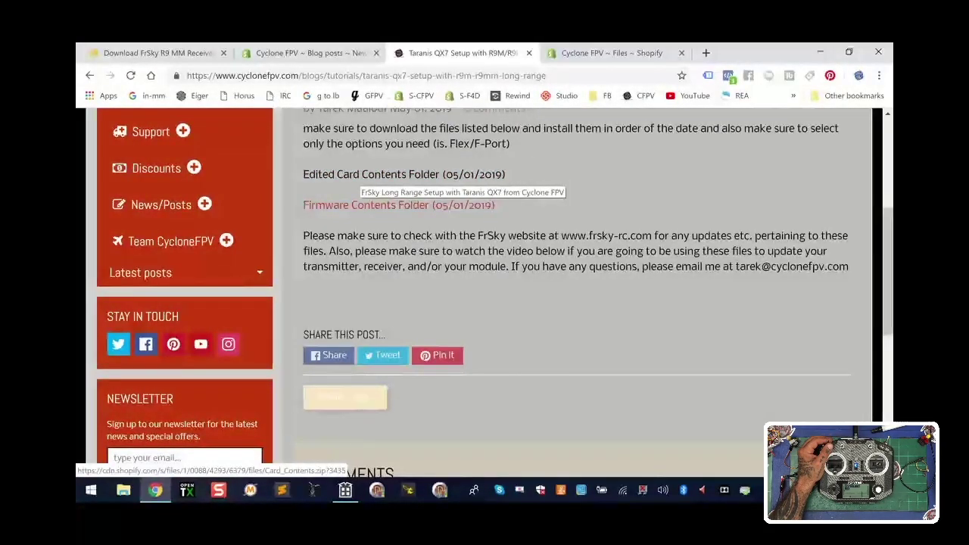
{"action": "left_click", "coordinate": [362, 175]}
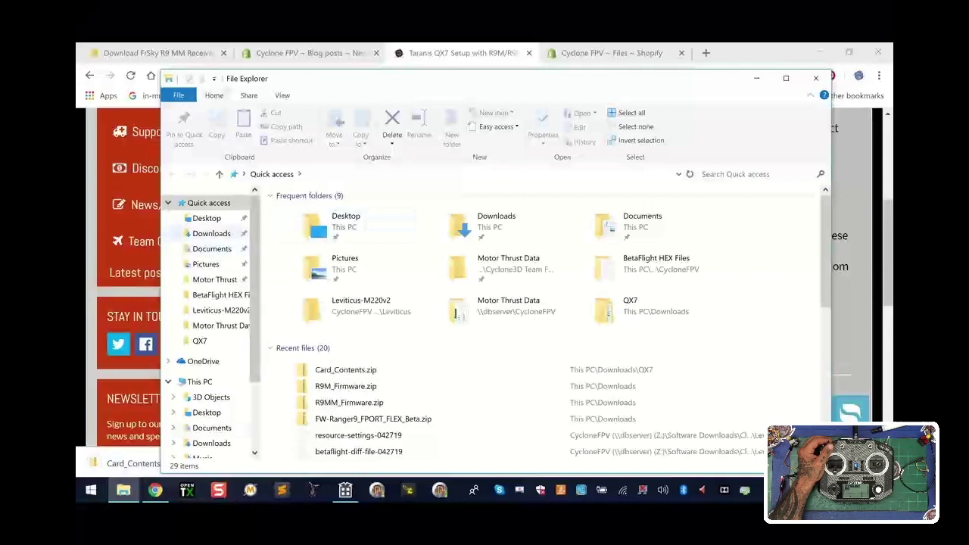
{"action": "left_click", "coordinate": [211, 233]}
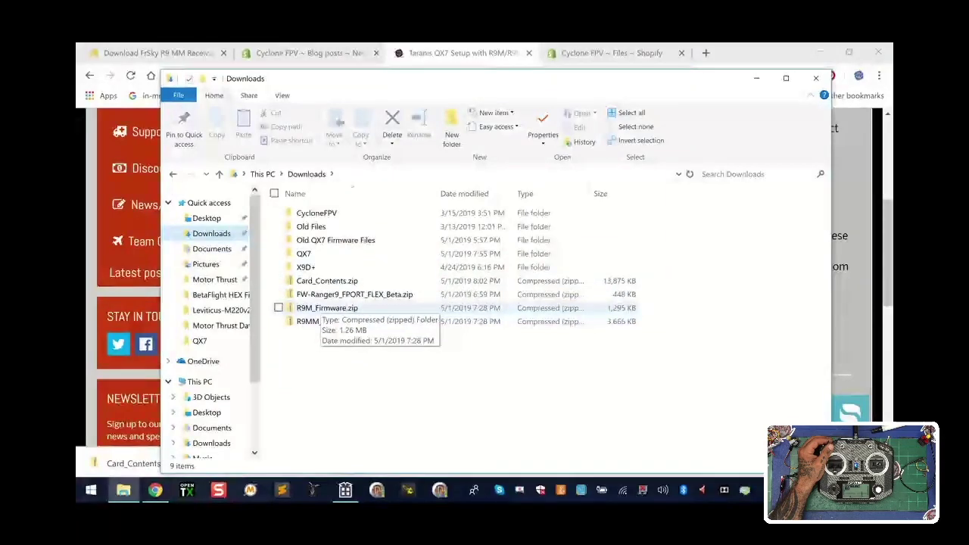
Delete R9M_Firmware.zip, R9MM_Firmware.zip and FW-Ranger9_FPORT_FLEX_Beta.zip from the Downloads folder.
{"action": "right_click", "coordinate": [317, 307]}
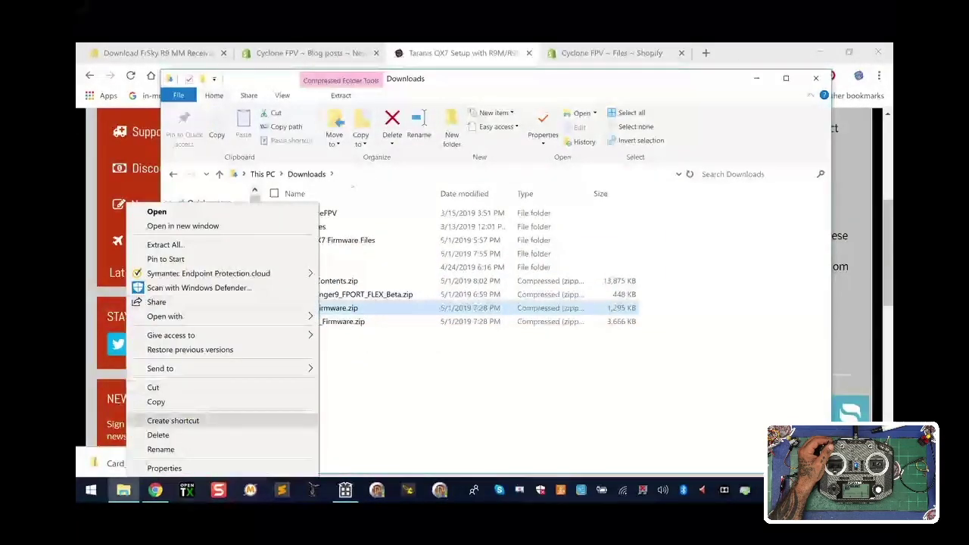
{"action": "left_click", "coordinate": [157, 435]}
{"action": "right_click", "coordinate": [330, 307]}
{"action": "left_click", "coordinate": [192, 435]}
{"action": "right_click", "coordinate": [367, 294]}
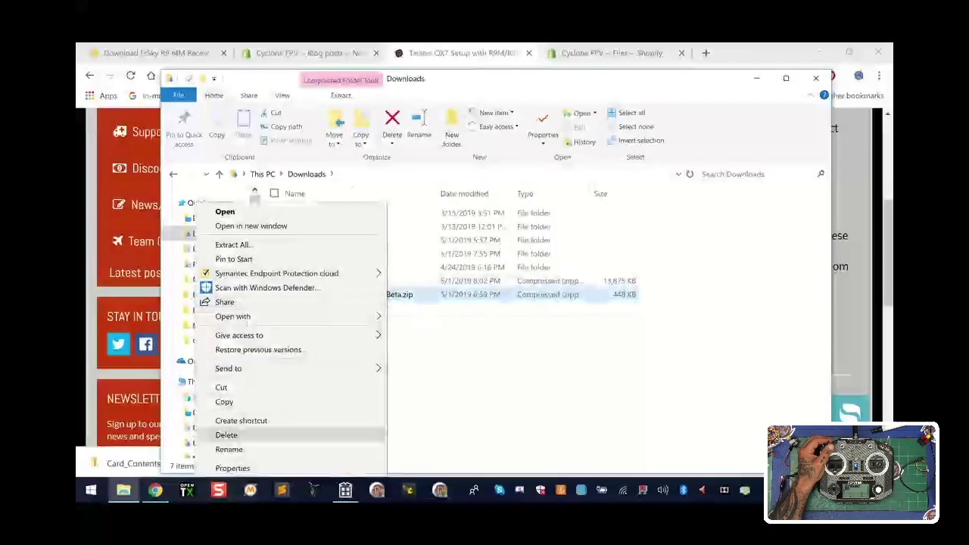
{"action": "left_click", "coordinate": [371, 434]}
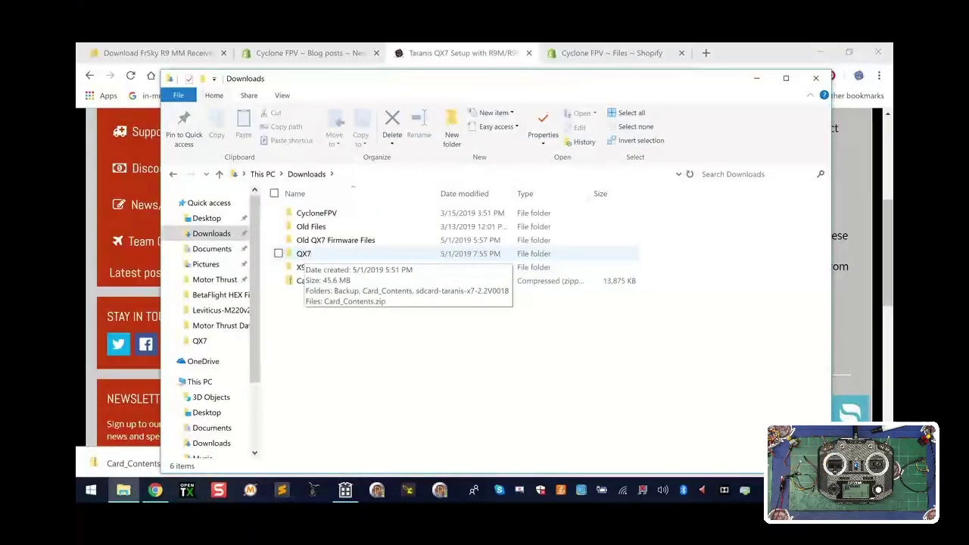
Delete the old Card_Contents folder and Card_Contents.zip from the QX7 folder in Downloads.
{"action": "double_click", "coordinate": [303, 254]}
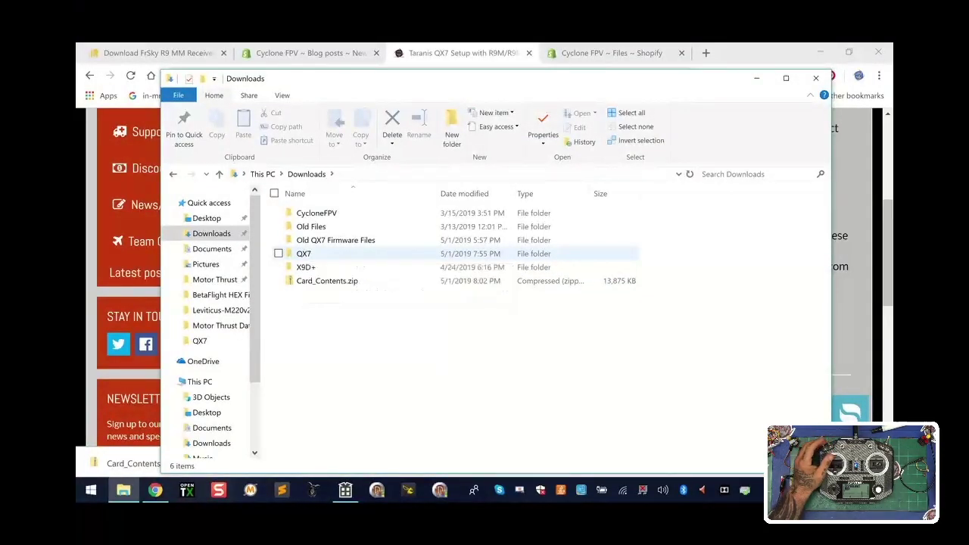
{"action": "right_click", "coordinate": [331, 227]}
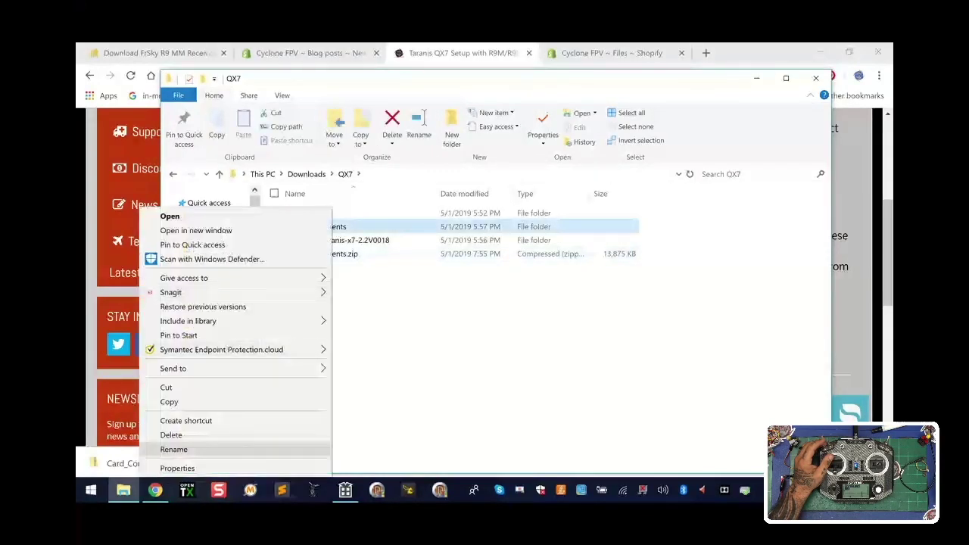
{"action": "left_click", "coordinate": [182, 434]}
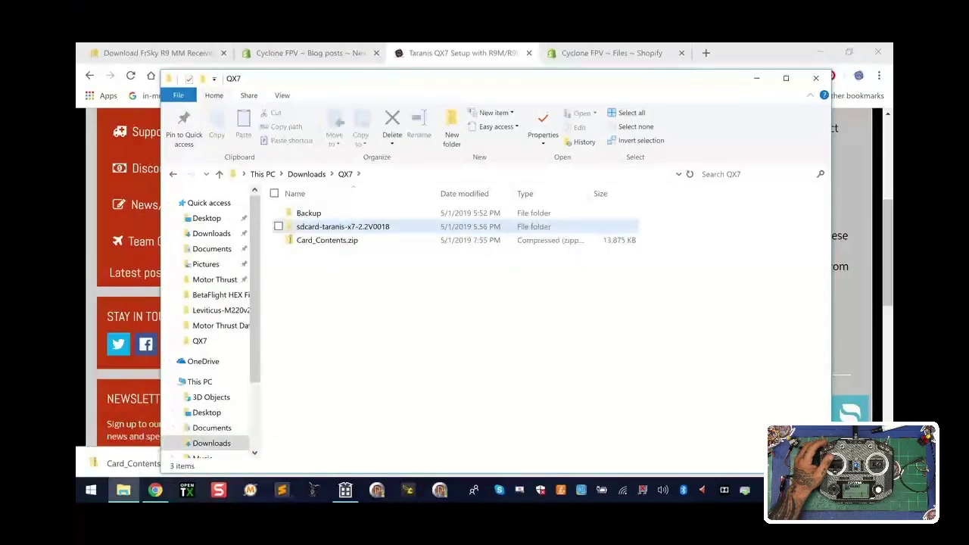
{"action": "right_click", "coordinate": [312, 240]}
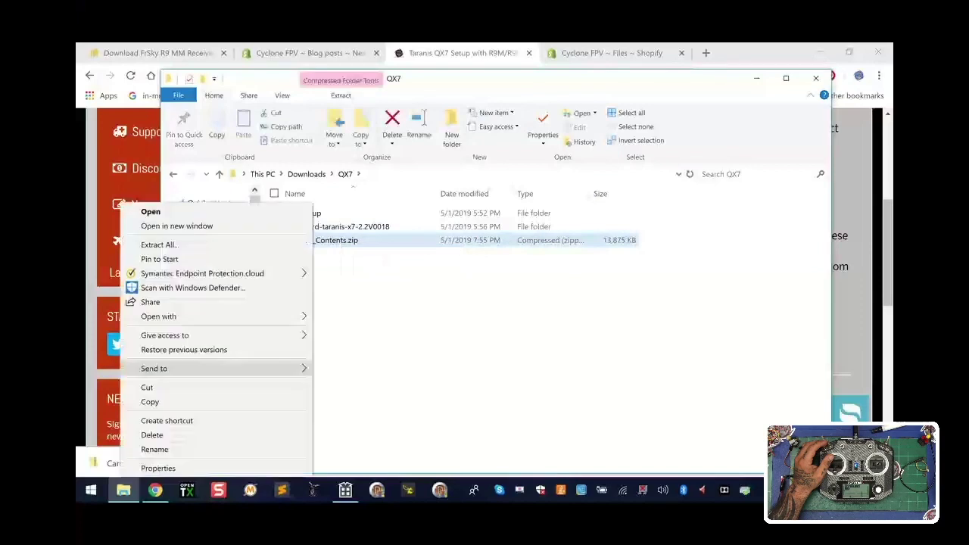
{"action": "left_click", "coordinate": [152, 435]}
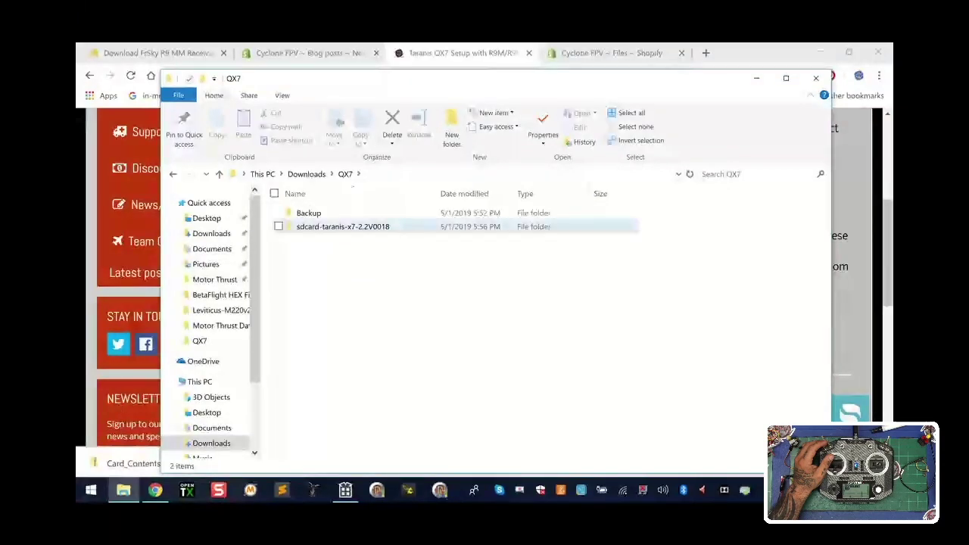
Delete the sdcard-taranis-x7-2.2V0018 folder from the QX7 folder.
{"action": "left_click", "coordinate": [306, 174]}
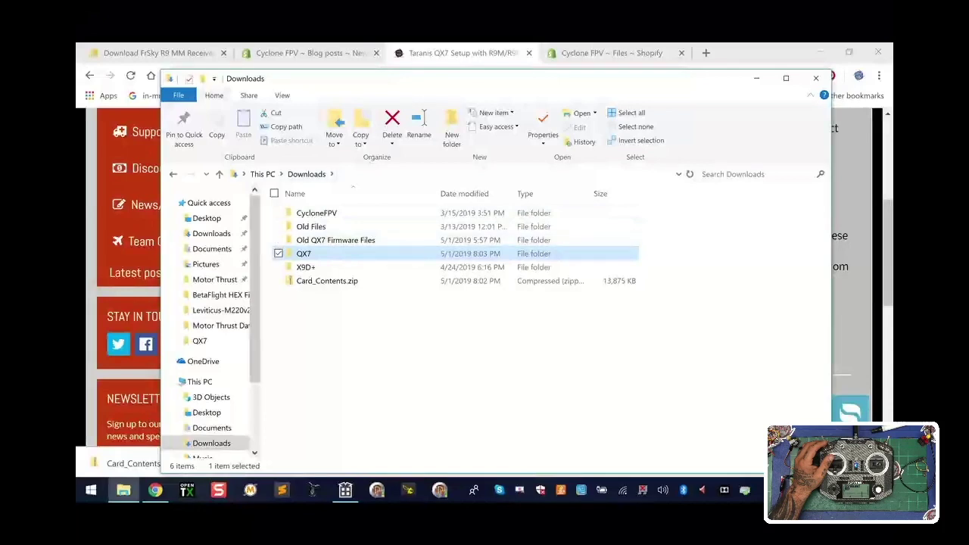
{"action": "double_click", "coordinate": [304, 254]}
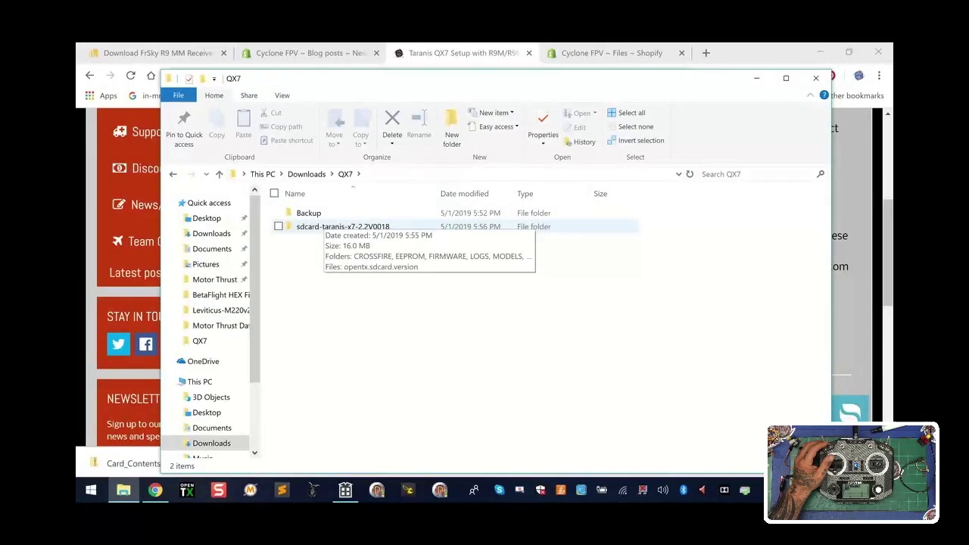
{"action": "right_click", "coordinate": [371, 227]}
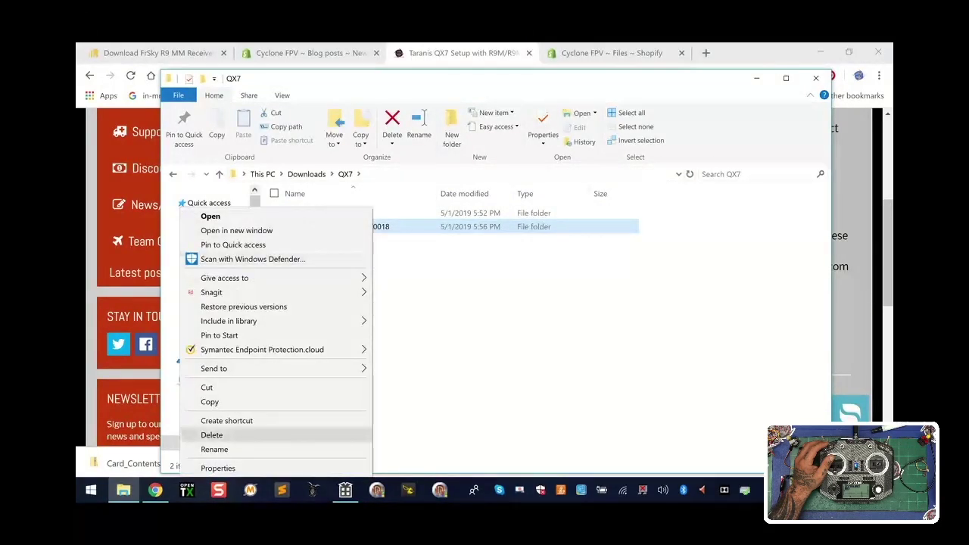
{"action": "left_click", "coordinate": [211, 435]}
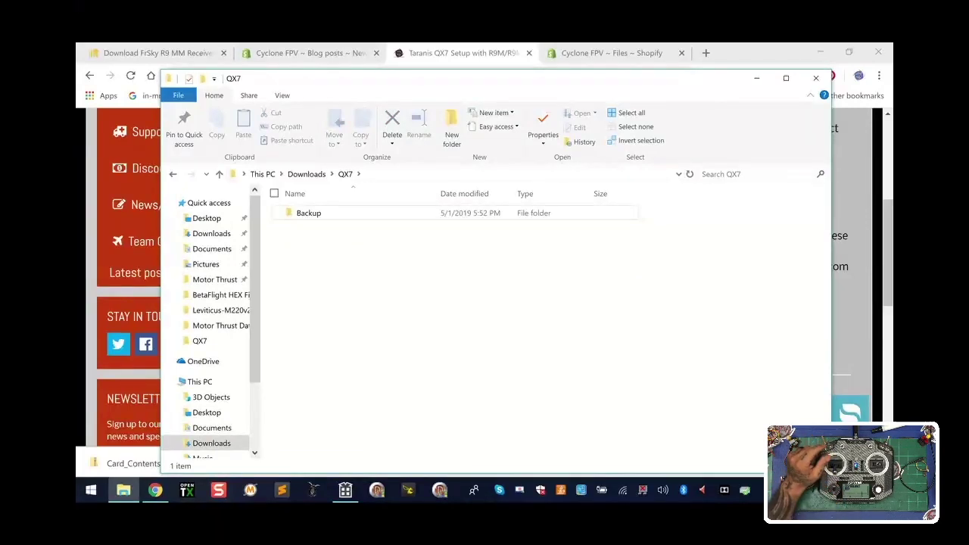
Move the newly downloaded Card_Contents.zip from Downloads into the QX7 folder and open that folder.
{"action": "left_click", "coordinate": [306, 174]}
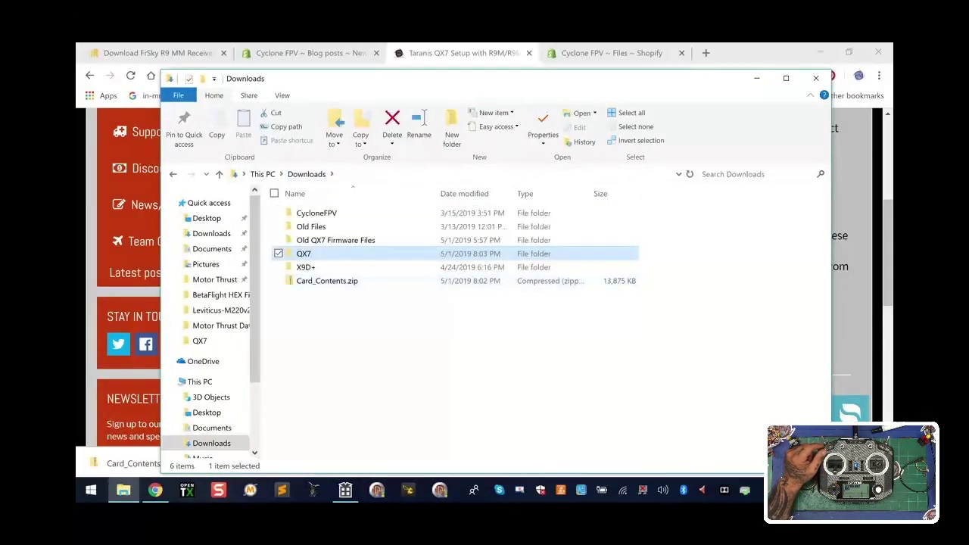
{"action": "left_click_drag", "start_coordinate": [325, 281], "coordinate": [307, 254]}
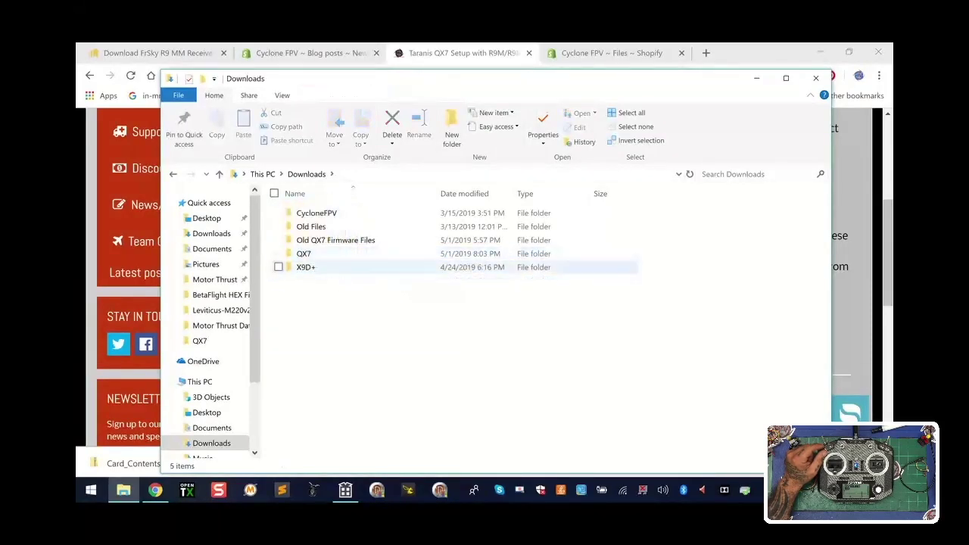
{"action": "double_click", "coordinate": [318, 254]}
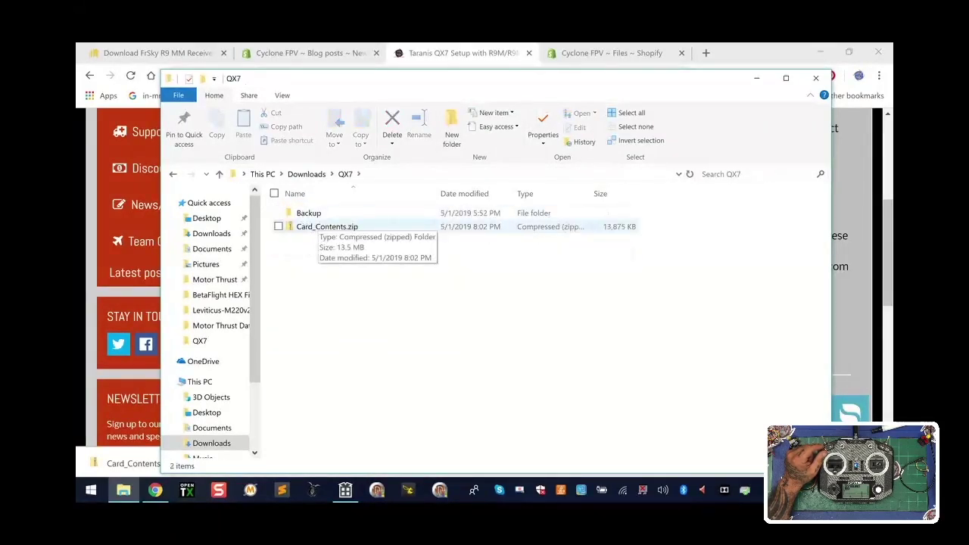
Extract all of Card_Contents.zip within the QX7 folder and delete the zip archive.
{"action": "right_click", "coordinate": [311, 227]}
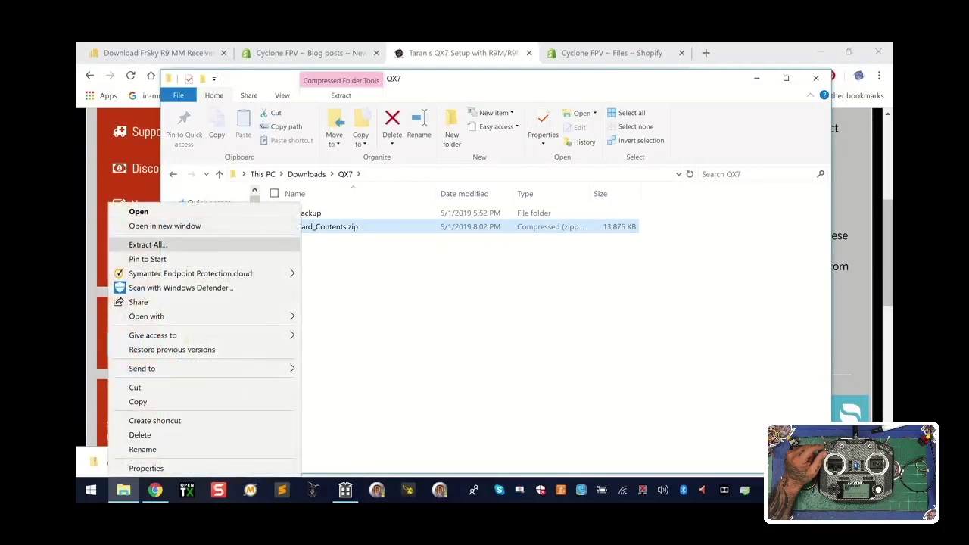
{"action": "left_click", "coordinate": [148, 244]}
{"action": "key", "text": "Return"}
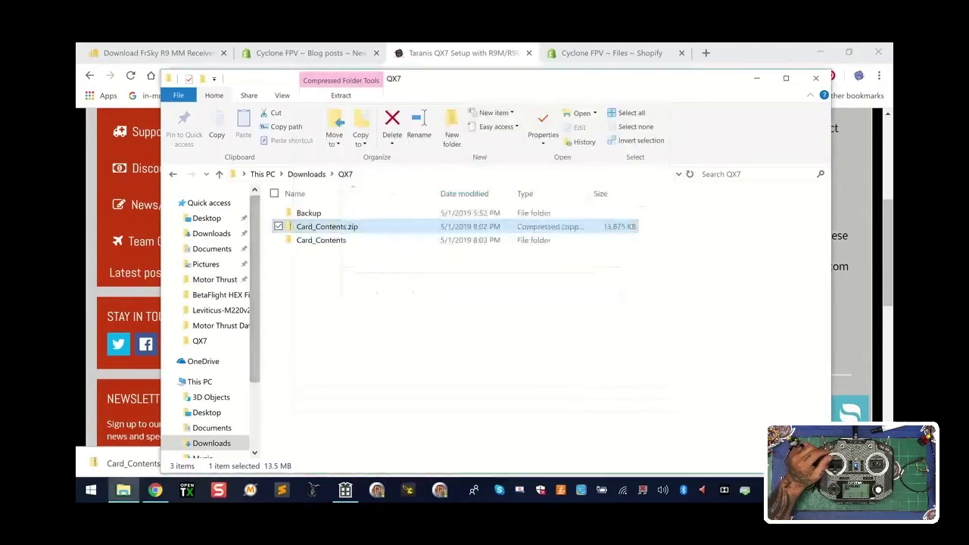
{"action": "right_click", "coordinate": [324, 226]}
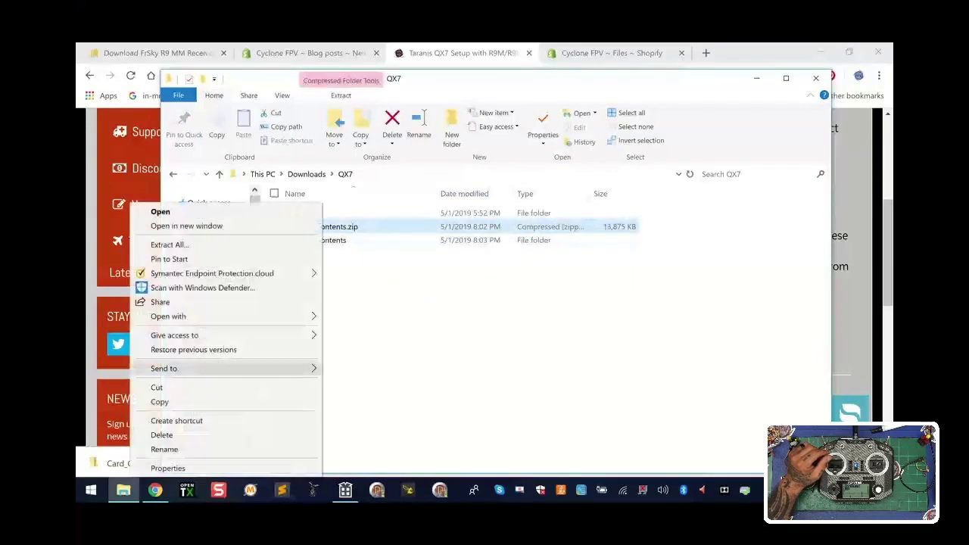
{"action": "left_click", "coordinate": [161, 434]}
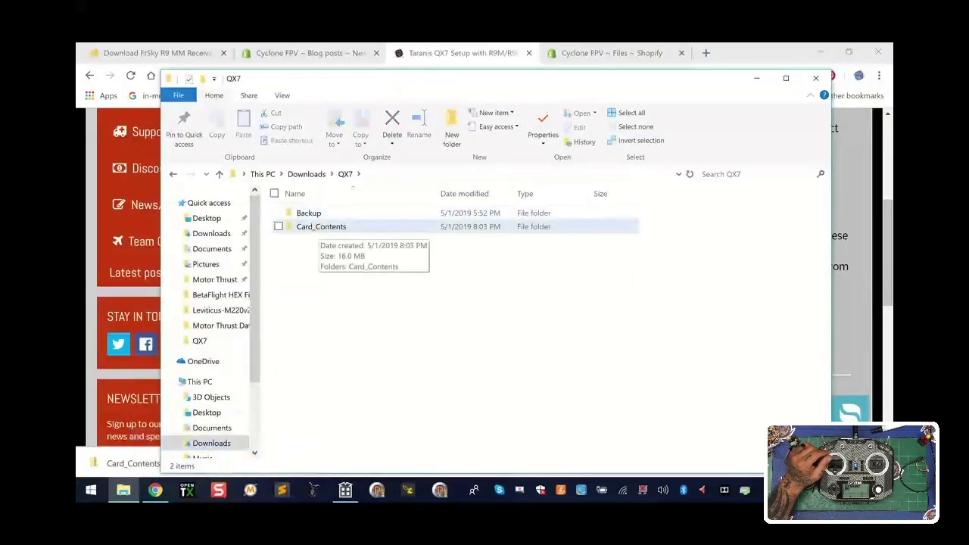
Switch back to Chrome and download the Firmware Contents Folder (05/01/2019) from the post.
{"action": "left_click", "coordinate": [125, 136]}
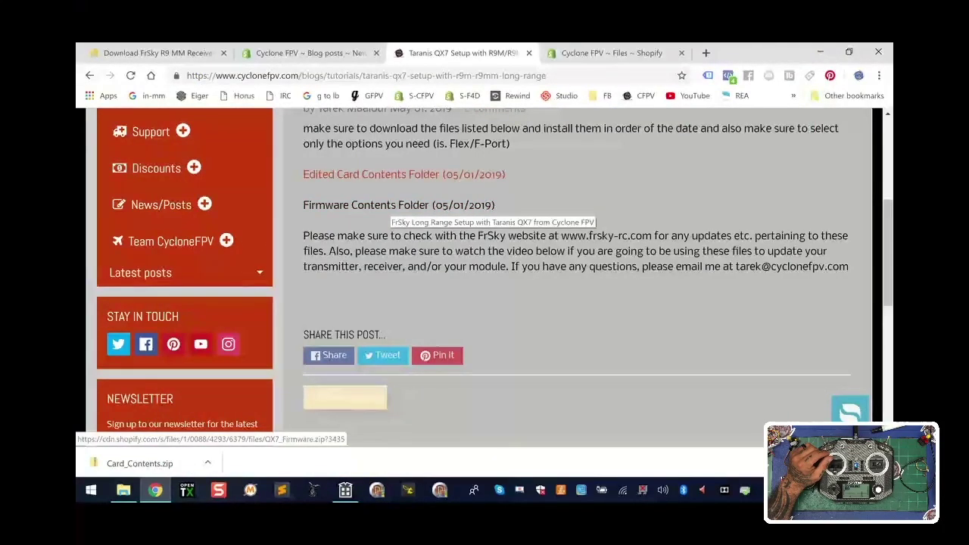
{"action": "left_click", "coordinate": [390, 205]}
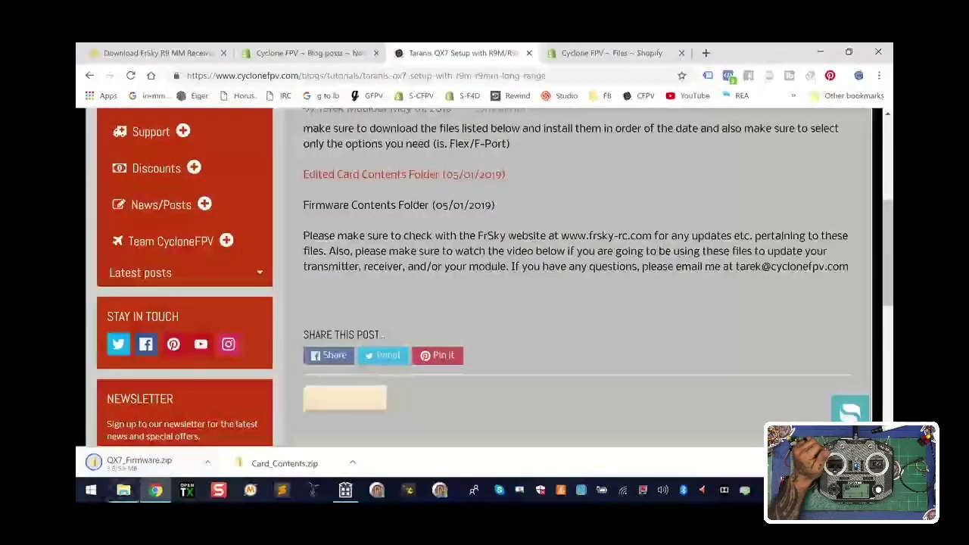
Switch to File Explorer, move QX7_Firmware.zip from Downloads into the QX7 folder and open that folder.
{"action": "left_click", "coordinate": [124, 491]}
{"action": "left_click", "coordinate": [306, 174]}
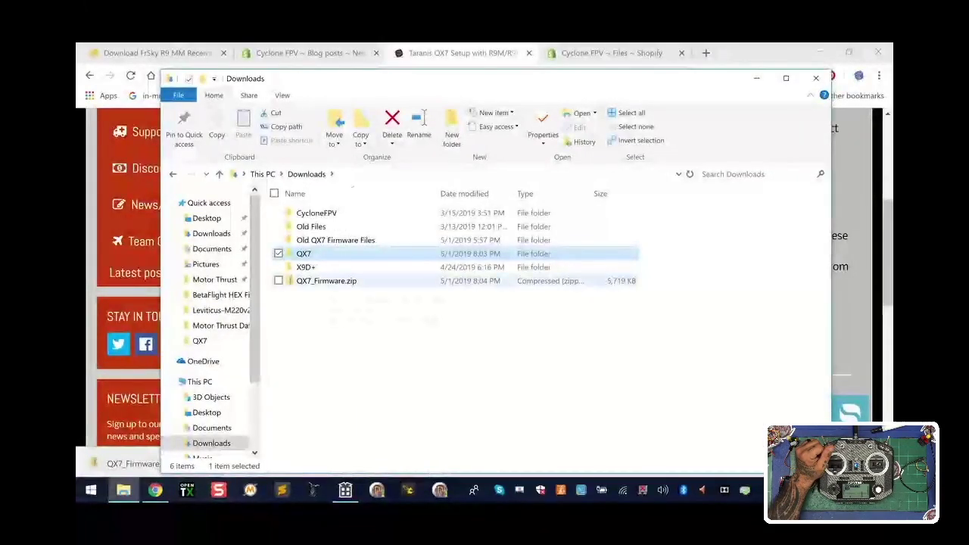
{"action": "left_click", "coordinate": [364, 318]}
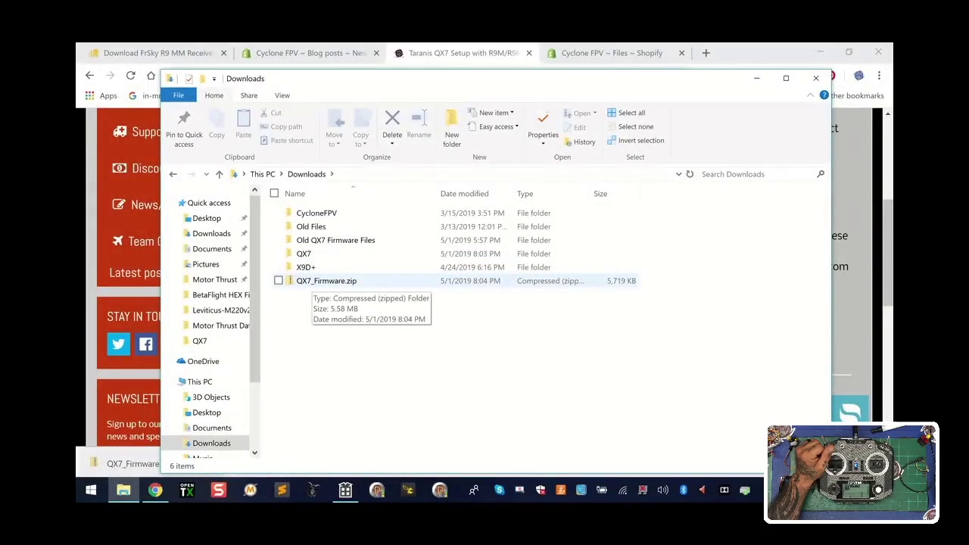
{"action": "left_click_drag", "start_coordinate": [318, 282], "coordinate": [314, 256]}
{"action": "double_click", "coordinate": [314, 254]}
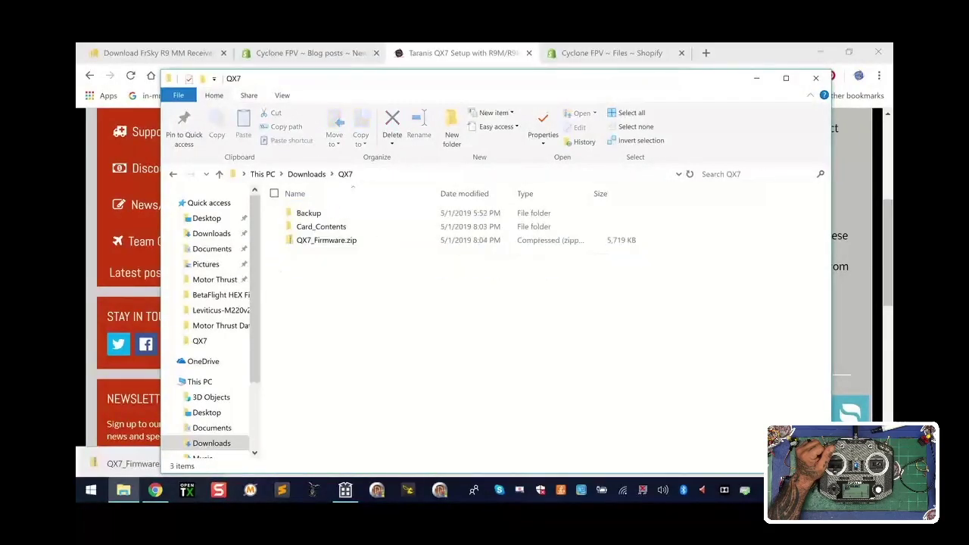
Extract QX7_Firmware.zip within the QX7 folder and delete the zip archive.
{"action": "right_click", "coordinate": [311, 241]}
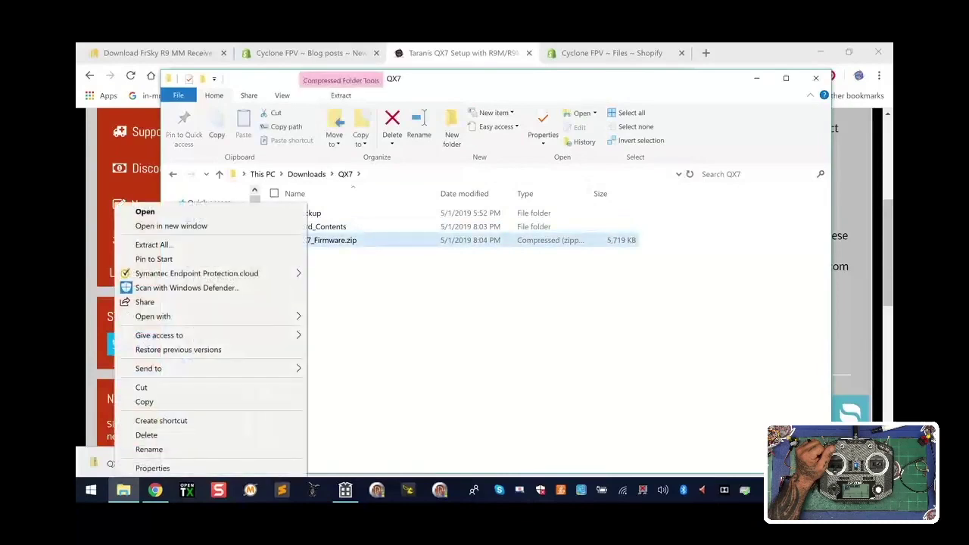
{"action": "left_click", "coordinate": [154, 245]}
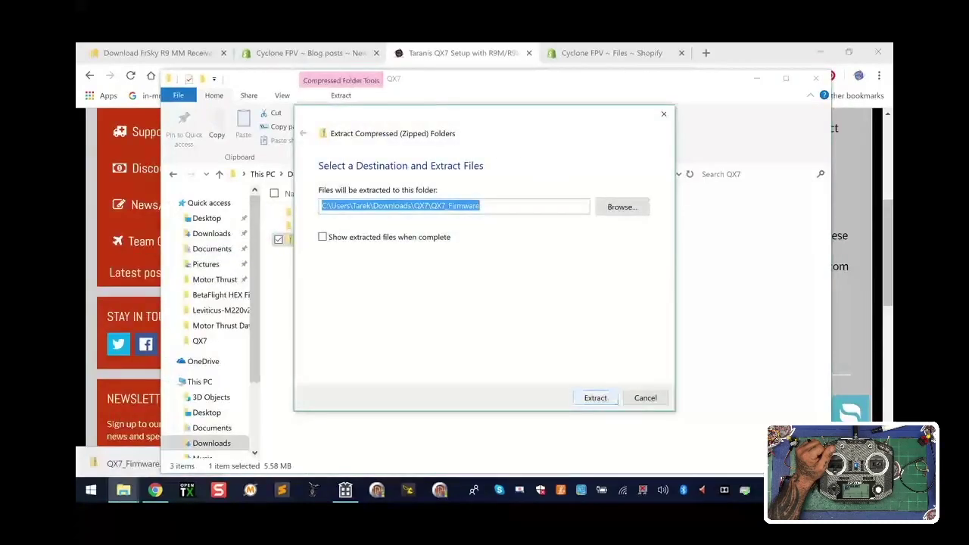
{"action": "key", "text": "Return"}
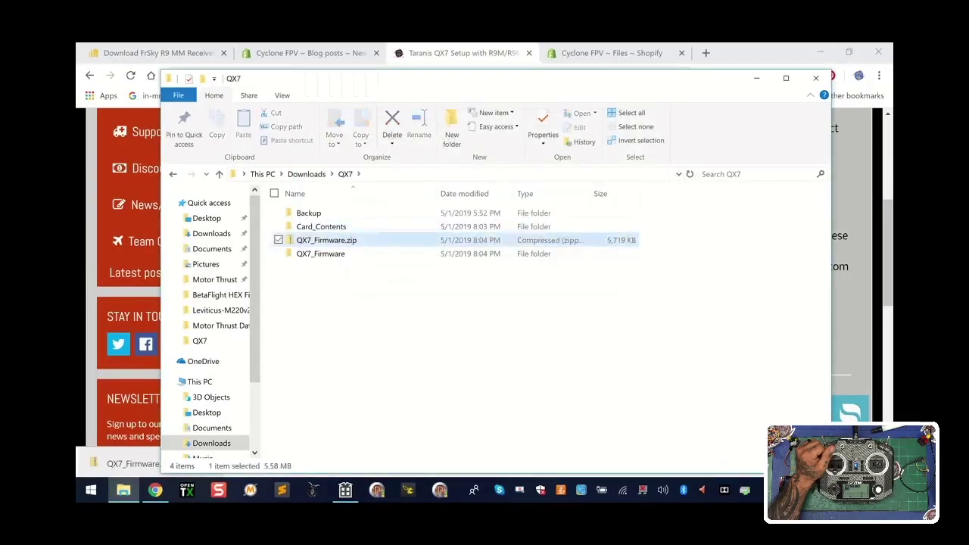
{"action": "right_click", "coordinate": [326, 240]}
{"action": "left_click", "coordinate": [212, 435]}
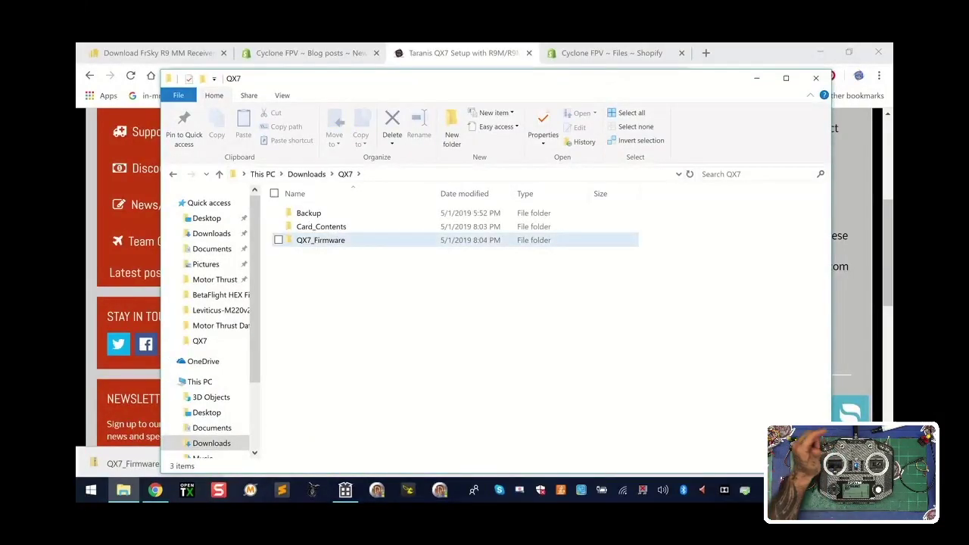
Open the extracted QX7_Firmware folder and copy all of its folders and files.
{"action": "double_click", "coordinate": [322, 240]}
{"action": "left_click_drag", "start_coordinate": [299, 386], "coordinate": [275, 206]}
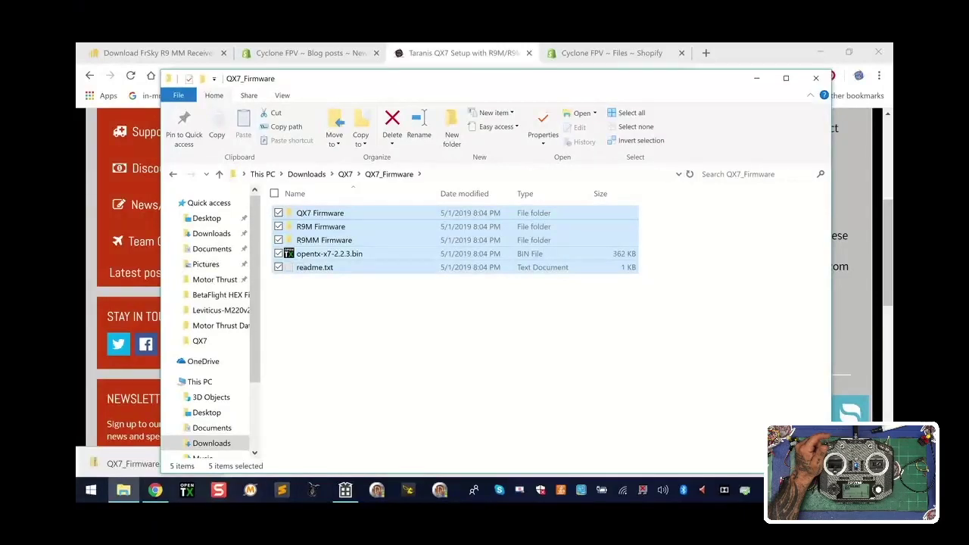
{"action": "right_click", "coordinate": [325, 219]}
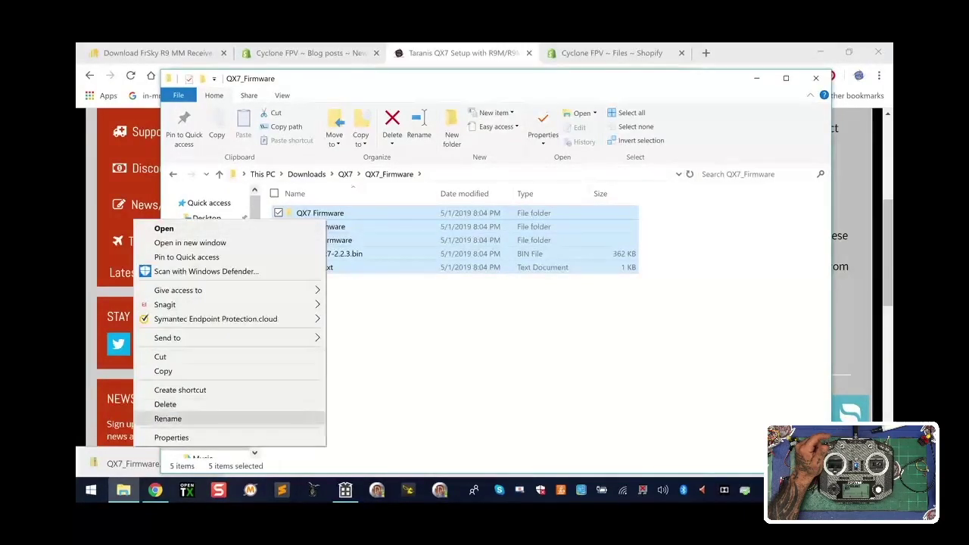
{"action": "left_click", "coordinate": [164, 371]}
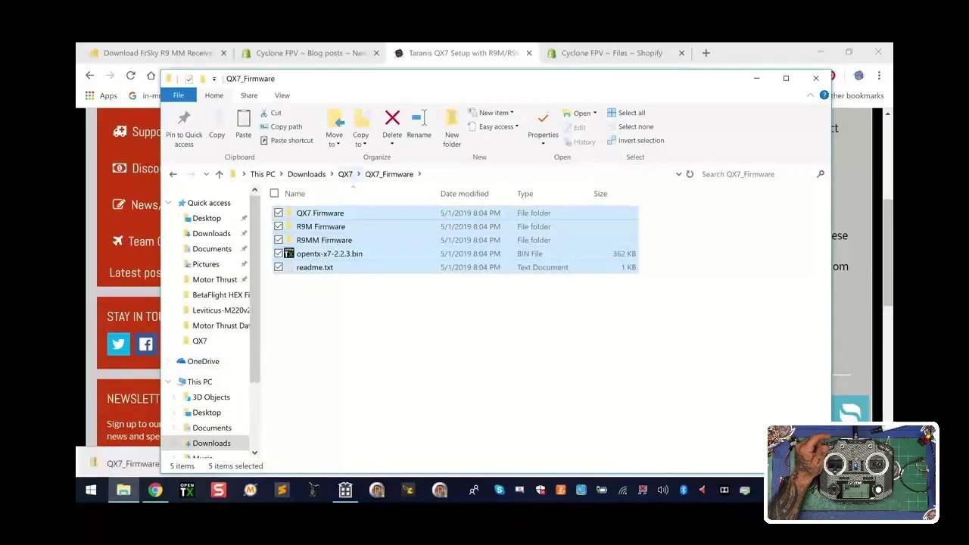
Paste the copied firmware items into the FIRMWARE folder of the nested Card_Contents folder in QX7, replacing the existing readme.txt.
{"action": "left_click", "coordinate": [345, 174]}
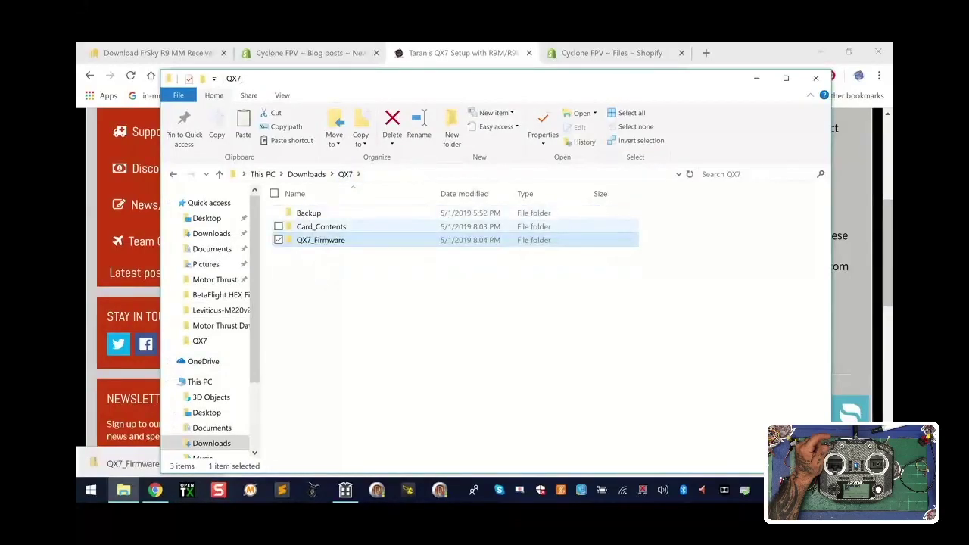
{"action": "double_click", "coordinate": [321, 226]}
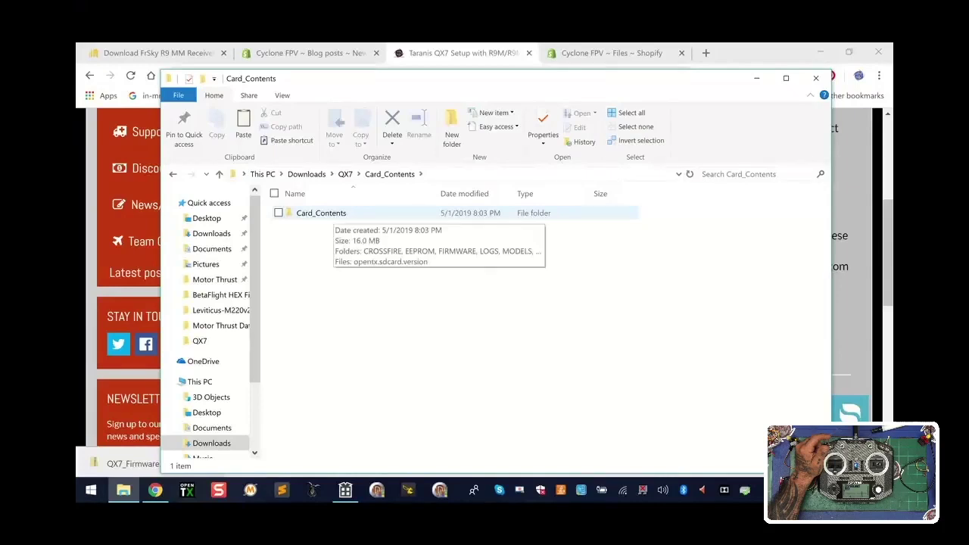
{"action": "double_click", "coordinate": [321, 213]}
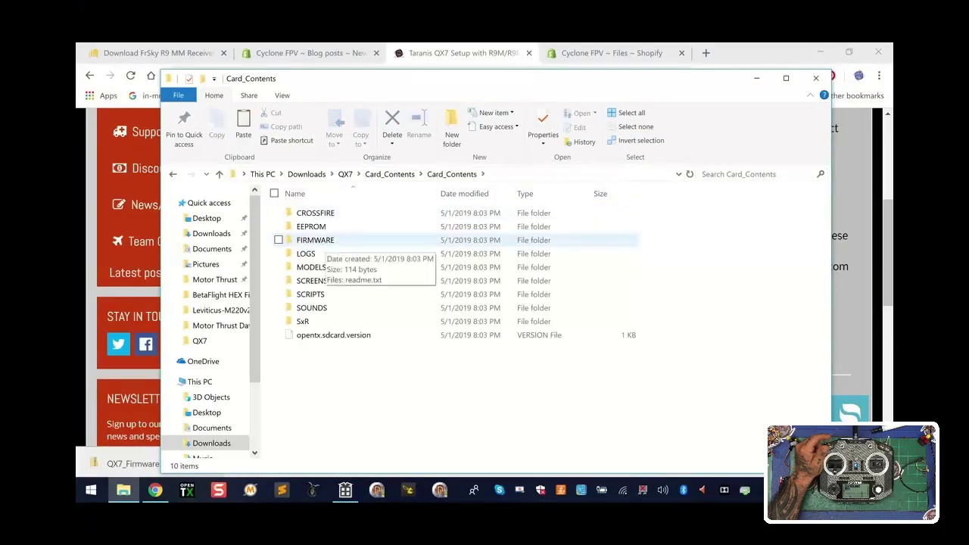
{"action": "double_click", "coordinate": [316, 240]}
{"action": "right_click", "coordinate": [179, 428]}
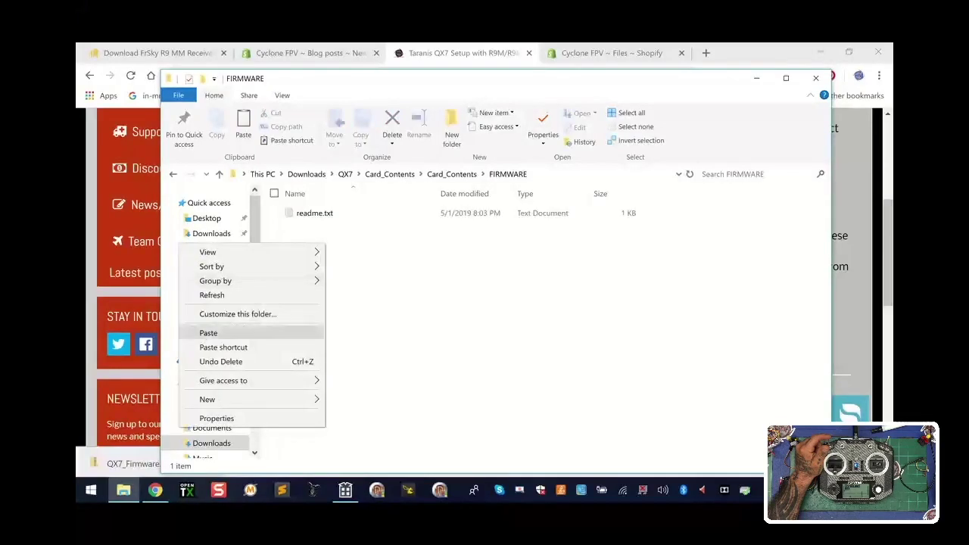
{"action": "left_click", "coordinate": [206, 332]}
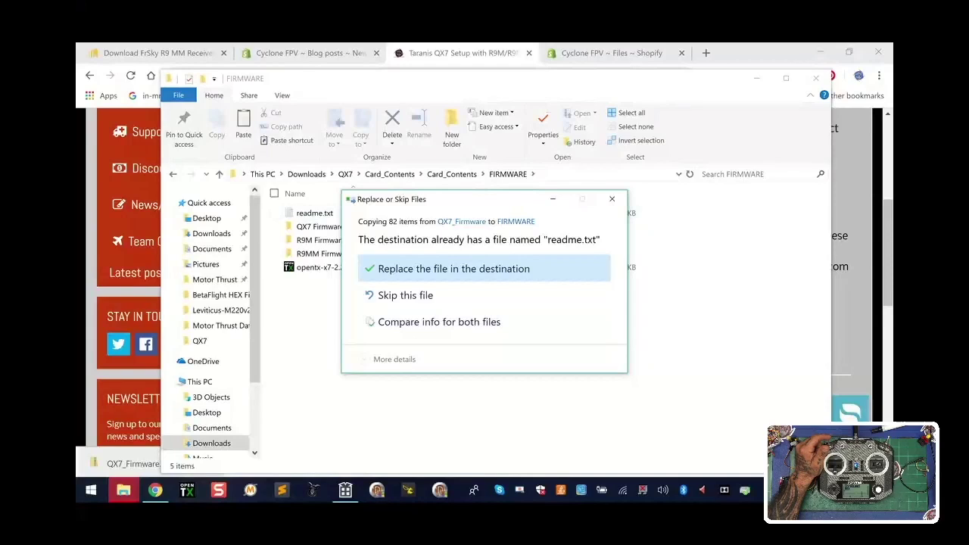
{"action": "key", "text": "Return"}
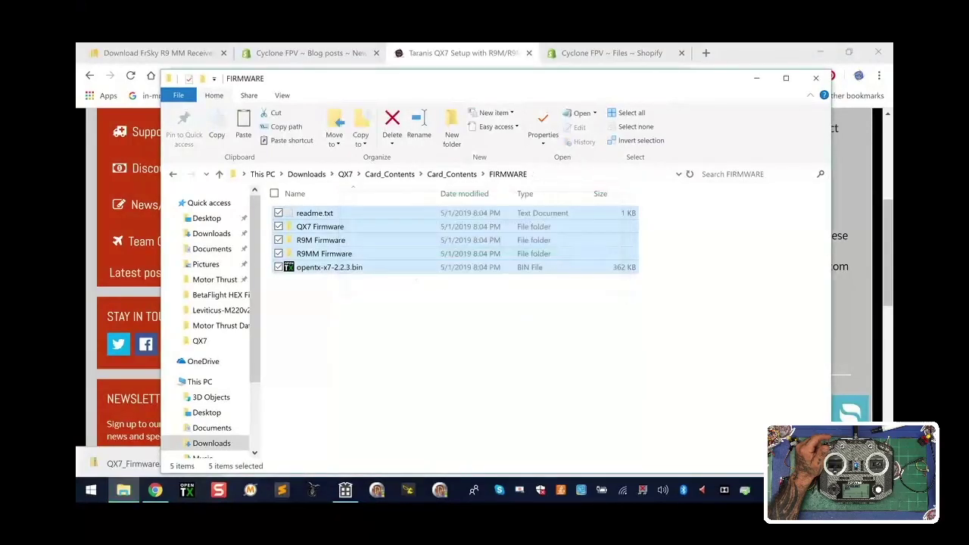
Move everything from the inner Card_Contents folder up one level into the outer Card_Contents folder.
{"action": "left_click", "coordinate": [452, 174]}
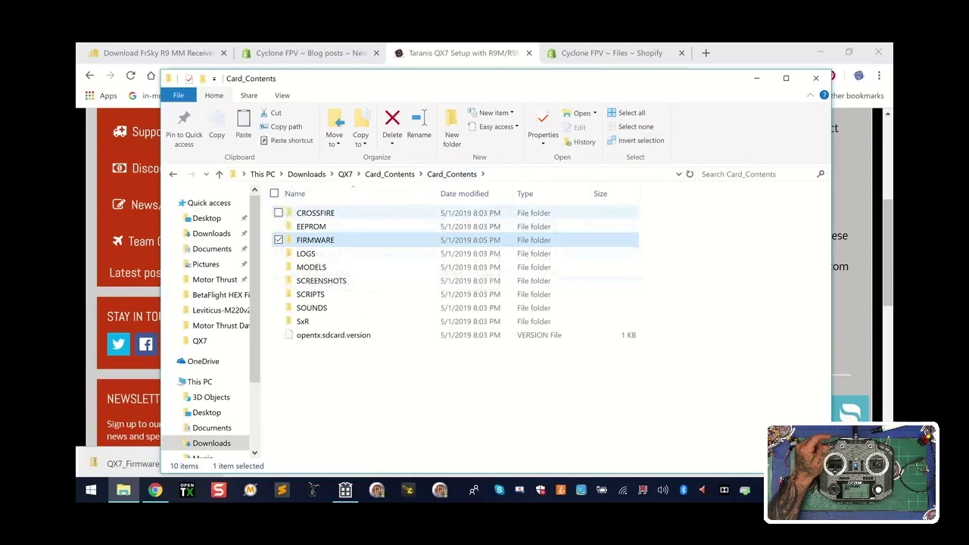
{"action": "left_click_drag", "start_coordinate": [339, 393], "coordinate": [297, 209]}
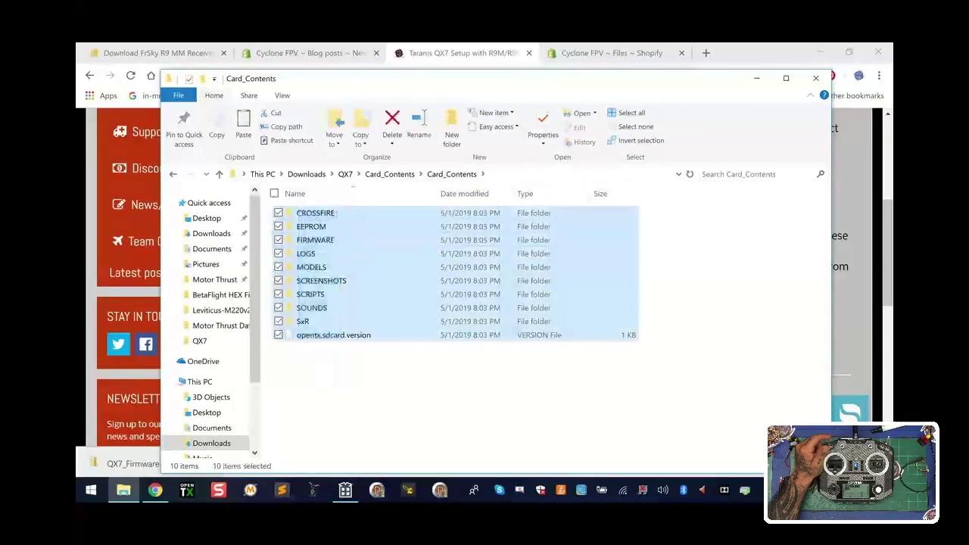
{"action": "right_click", "coordinate": [323, 239]}
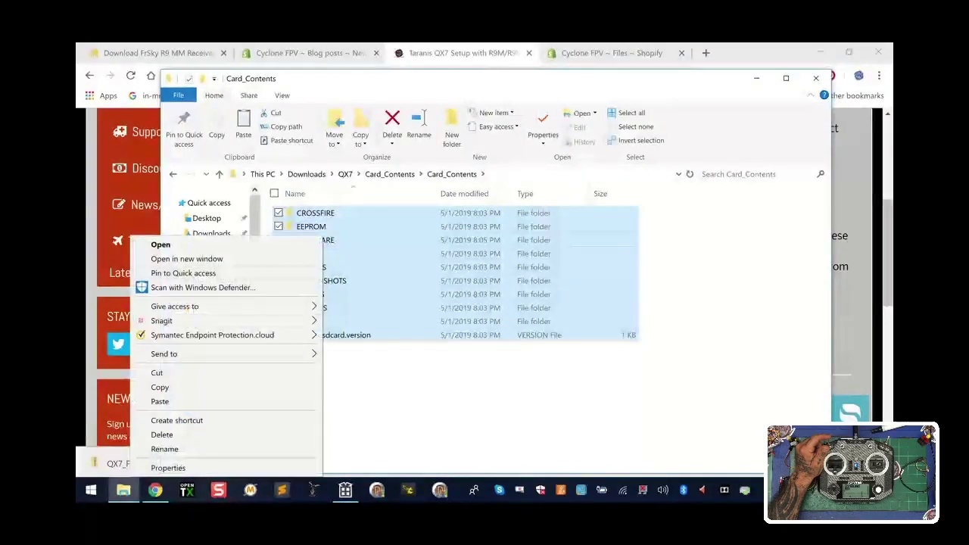
{"action": "left_click", "coordinate": [159, 372]}
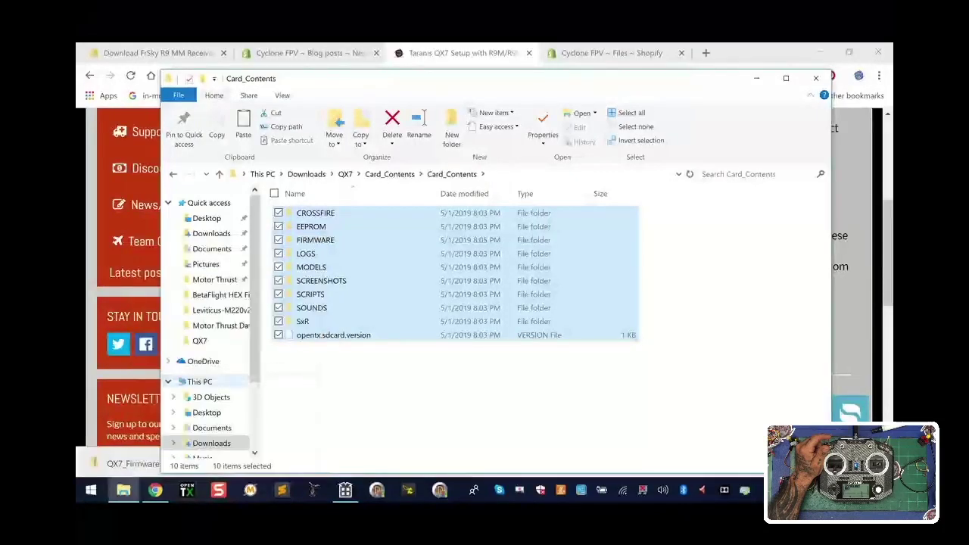
{"action": "left_click", "coordinate": [390, 174]}
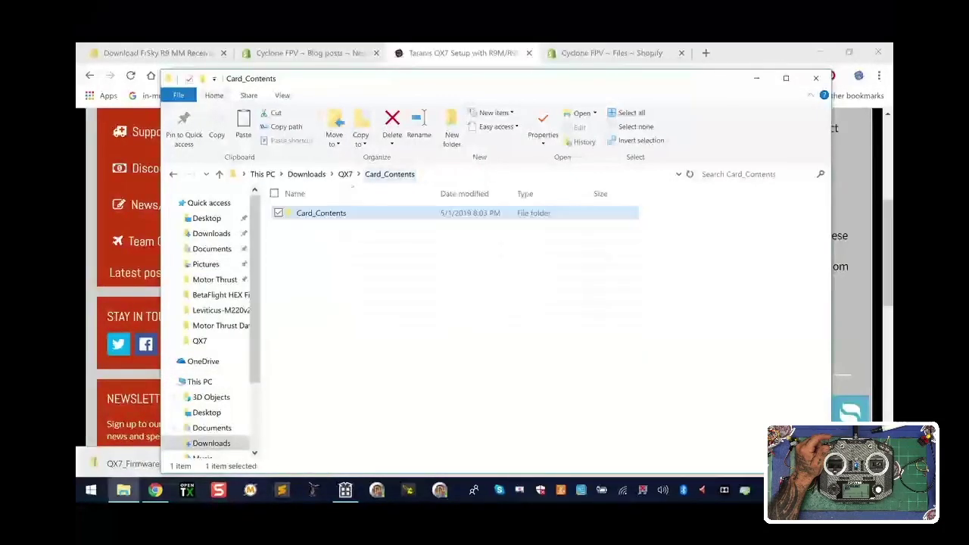
{"action": "left_click", "coordinate": [356, 174]}
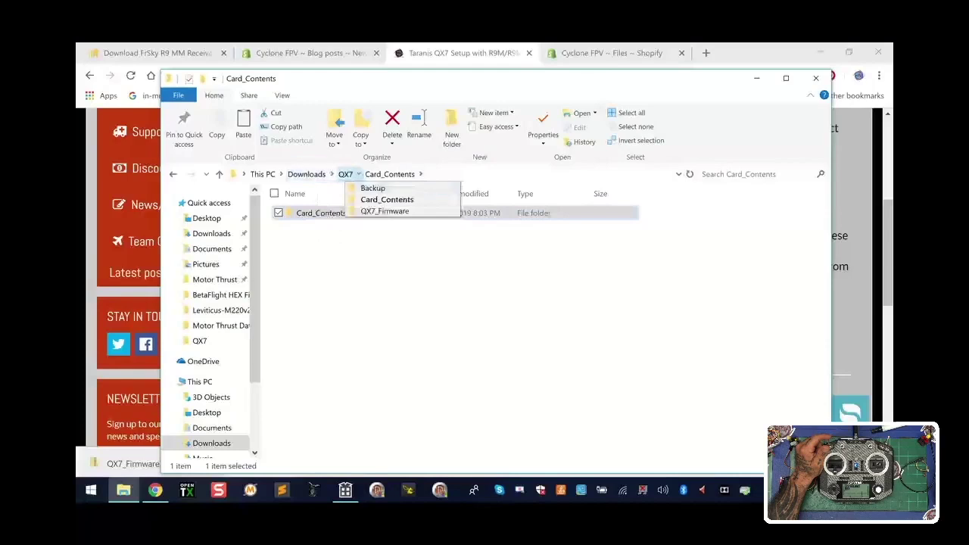
{"action": "mouse_move", "coordinate": [420, 175]}
{"action": "left_click", "coordinate": [346, 174]}
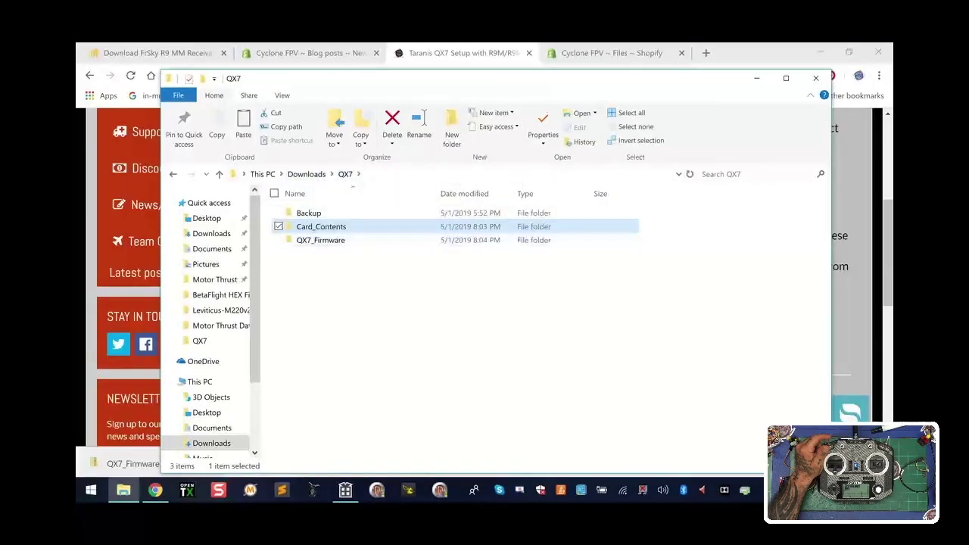
{"action": "double_click", "coordinate": [321, 226]}
{"action": "right_click", "coordinate": [290, 284]}
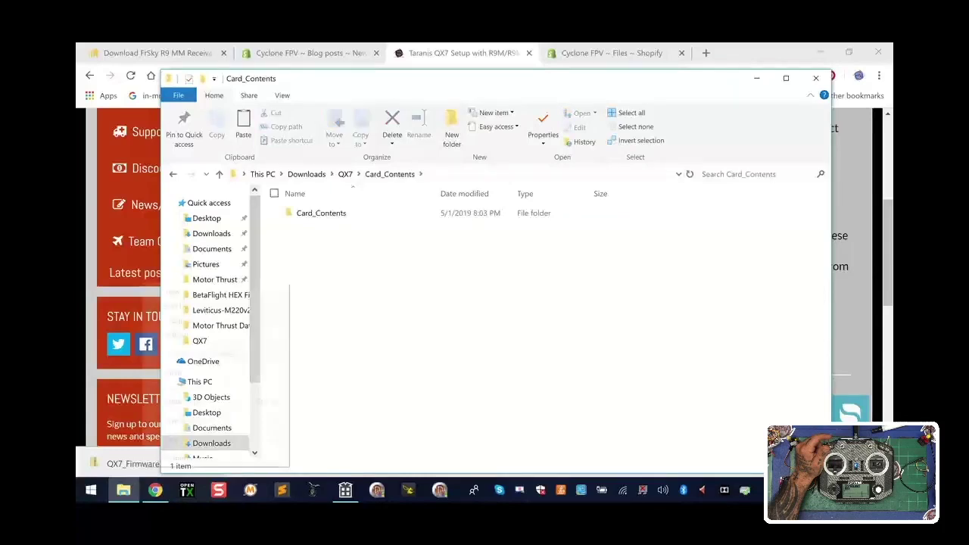
{"action": "left_click", "coordinate": [182, 372]}
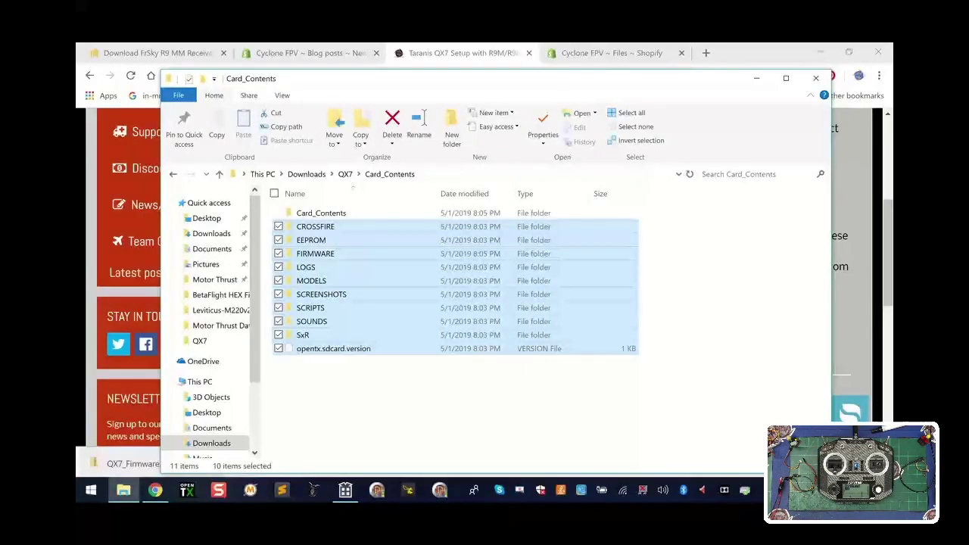
Check the inner Card_Contents folder for remaining items and delete that folder.
{"action": "double_click", "coordinate": [321, 212]}
{"action": "left_click", "coordinate": [389, 175]}
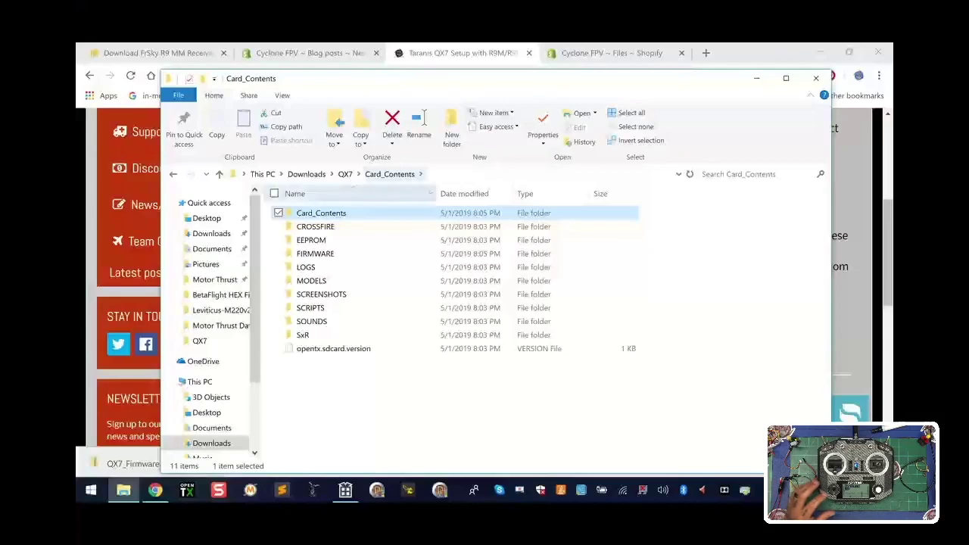
{"action": "right_click", "coordinate": [336, 212]}
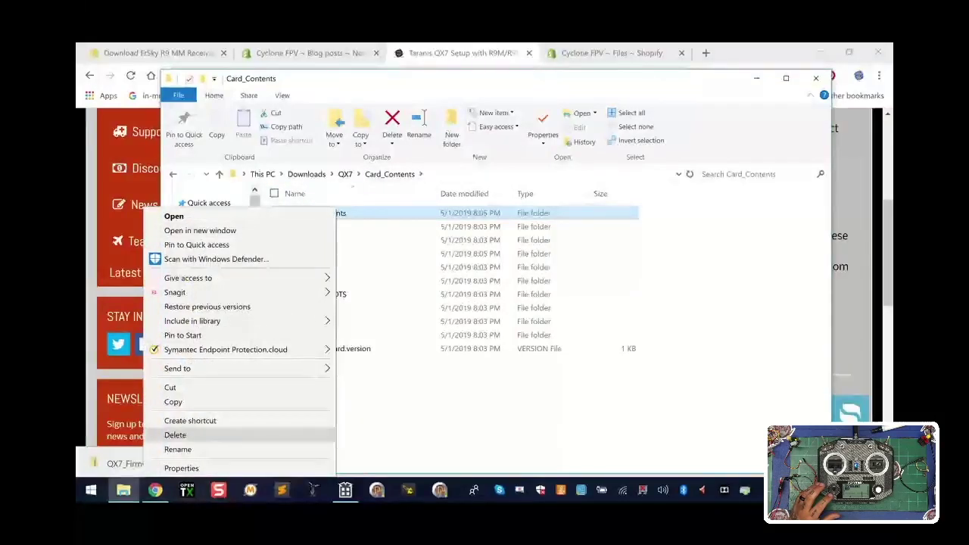
{"action": "left_click", "coordinate": [175, 435]}
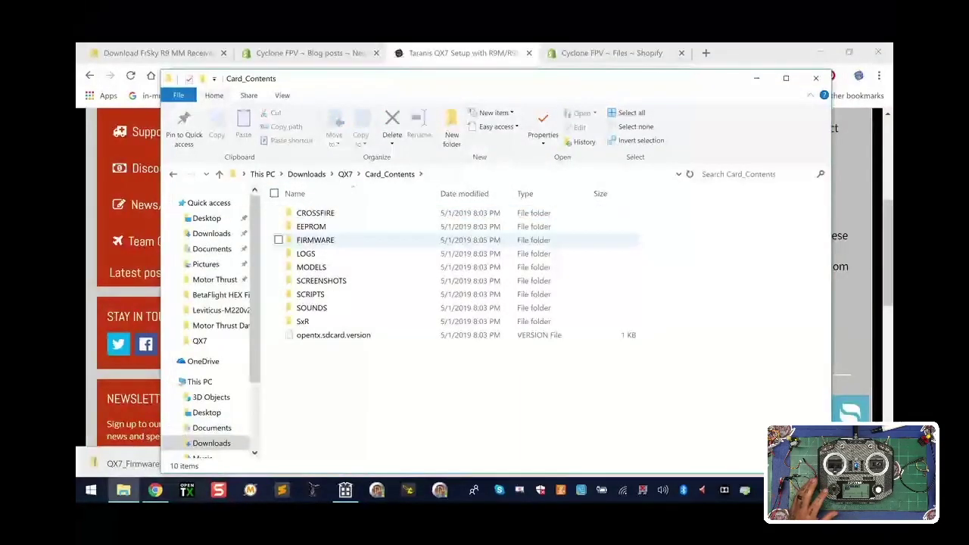
Return to the QX7 folder and delete the QX7_Firmware folder.
{"action": "left_click", "coordinate": [359, 174]}
{"action": "left_click", "coordinate": [345, 175]}
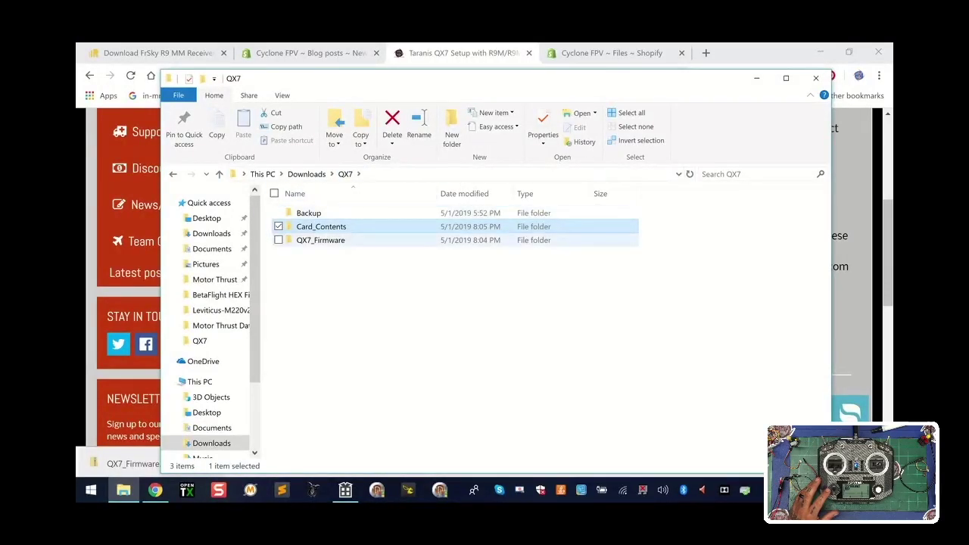
{"action": "left_click", "coordinate": [325, 240]}
{"action": "right_click", "coordinate": [310, 240]}
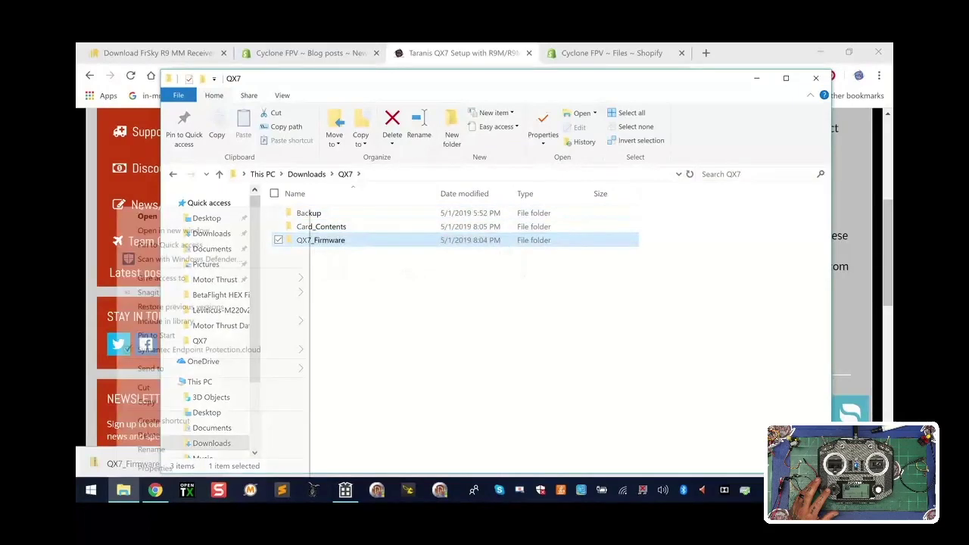
{"action": "left_click", "coordinate": [148, 435]}
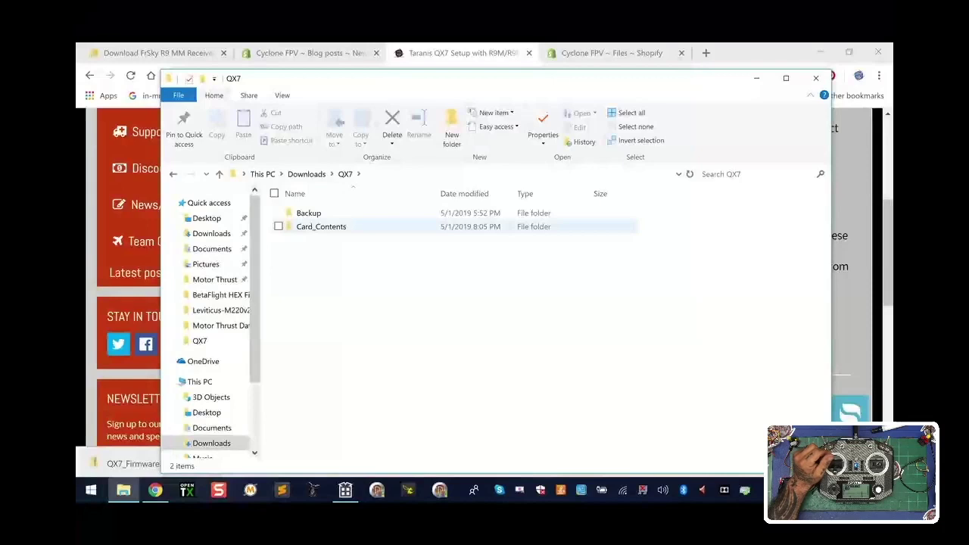
Review the FIRMWARE folder inside Card_Contents and the QX7 folder's layout, then reopen Card_Contents.
{"action": "double_click", "coordinate": [321, 227]}
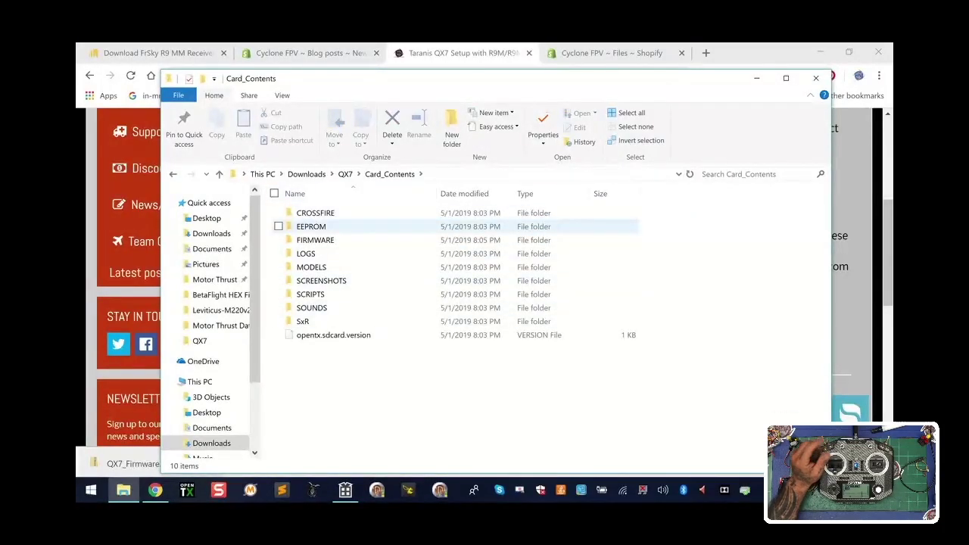
{"action": "double_click", "coordinate": [316, 241]}
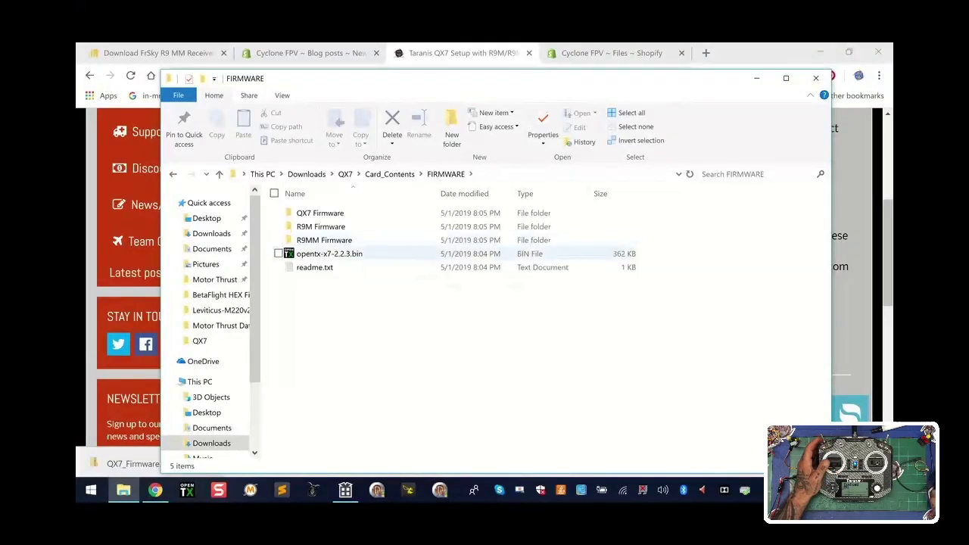
{"action": "left_click", "coordinate": [390, 174]}
{"action": "left_click", "coordinate": [345, 174]}
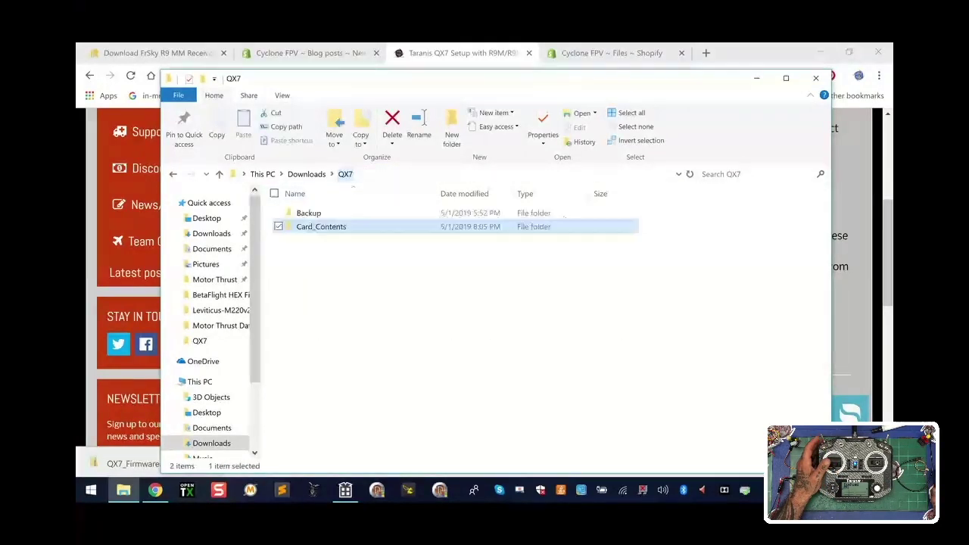
{"action": "left_click", "coordinate": [307, 174]}
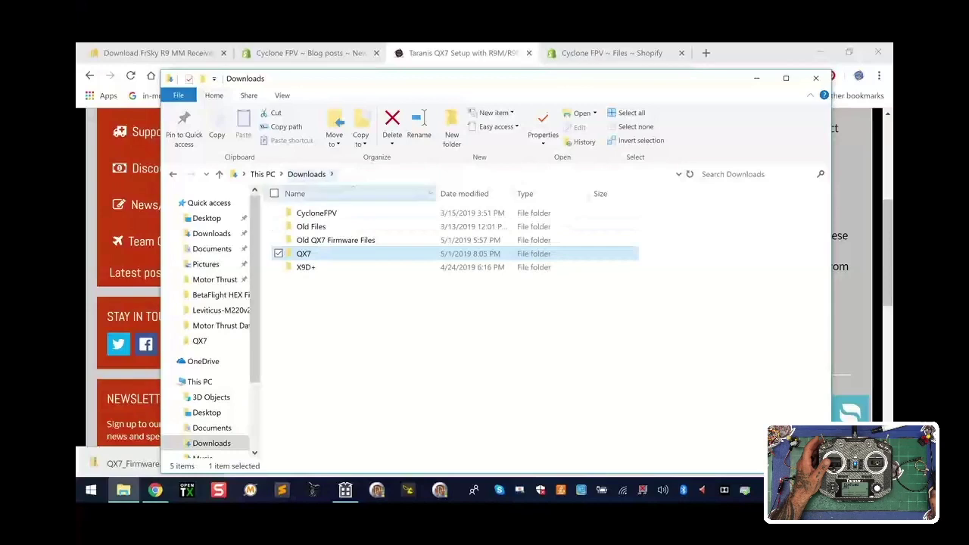
{"action": "double_click", "coordinate": [307, 254]}
{"action": "double_click", "coordinate": [308, 213]}
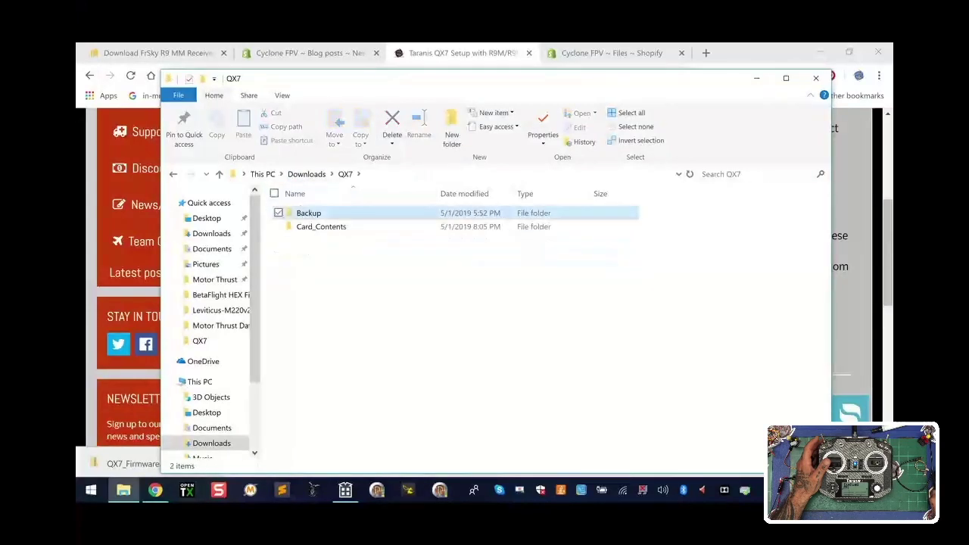
{"action": "left_click", "coordinate": [346, 174]}
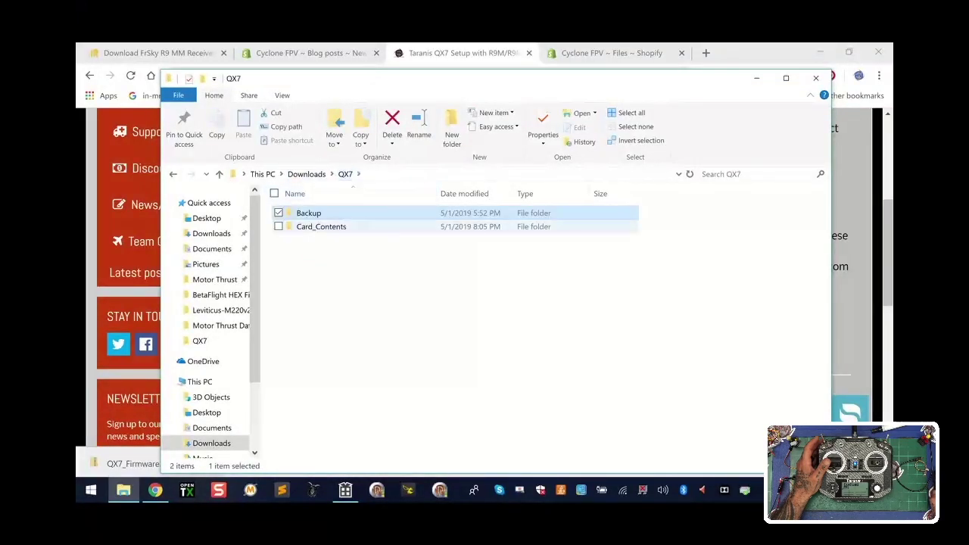
{"action": "double_click", "coordinate": [318, 226]}
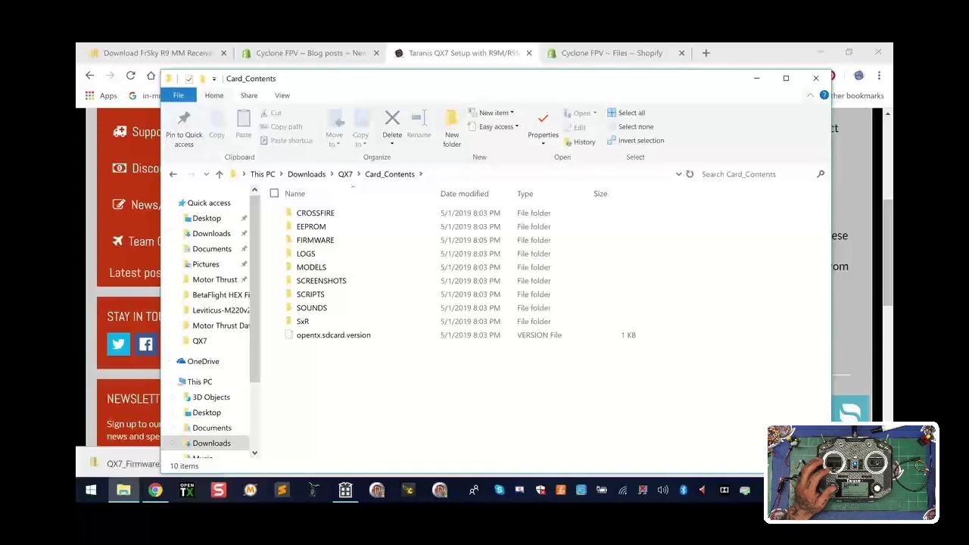
Minimize the Card_Contents window and the browser, and launch OpenTX Companion.
{"action": "left_click", "coordinate": [756, 78]}
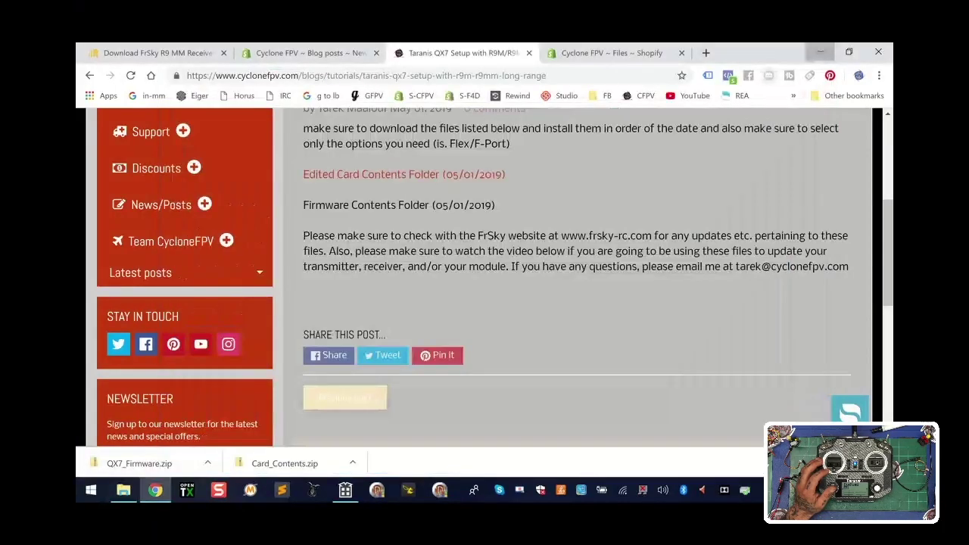
{"action": "left_click", "coordinate": [820, 51]}
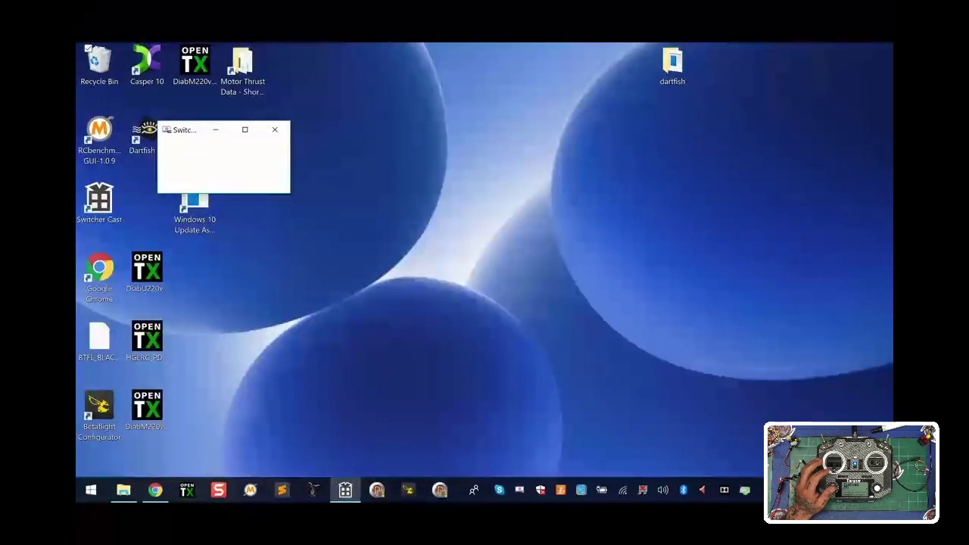
{"action": "left_click", "coordinate": [187, 490]}
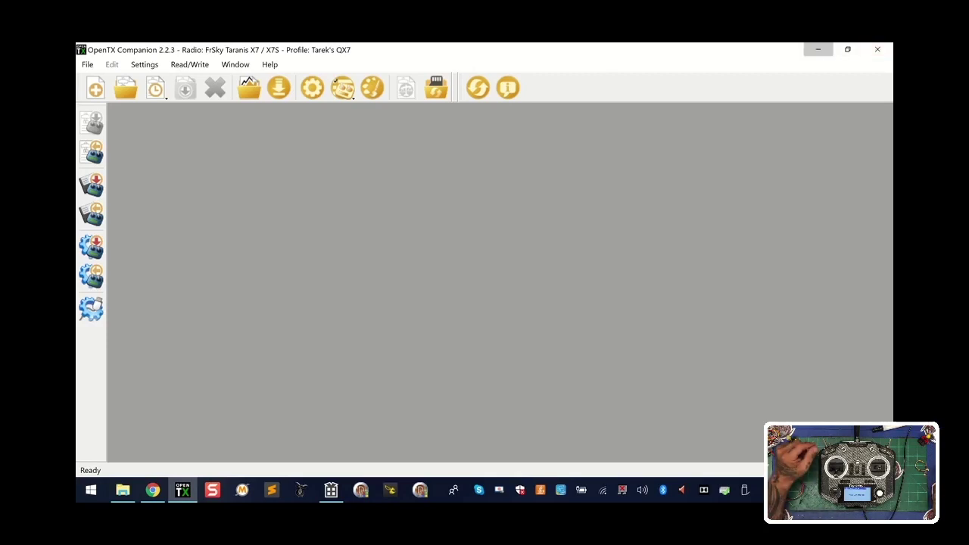
Minimize OpenTX Companion and review the radio SD card's contents on USB Drive (D:) in File Explorer.
{"action": "left_click", "coordinate": [818, 49]}
{"action": "left_click", "coordinate": [122, 490]}
{"action": "scroll", "coordinate": [212, 341], "scroll_direction": "down", "scroll_amount": 3}
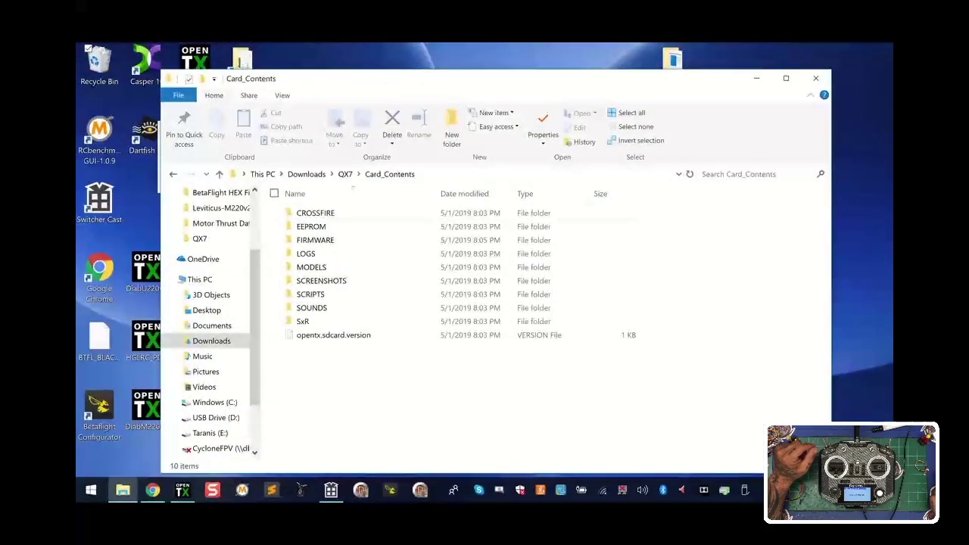
{"action": "left_click", "coordinate": [216, 418]}
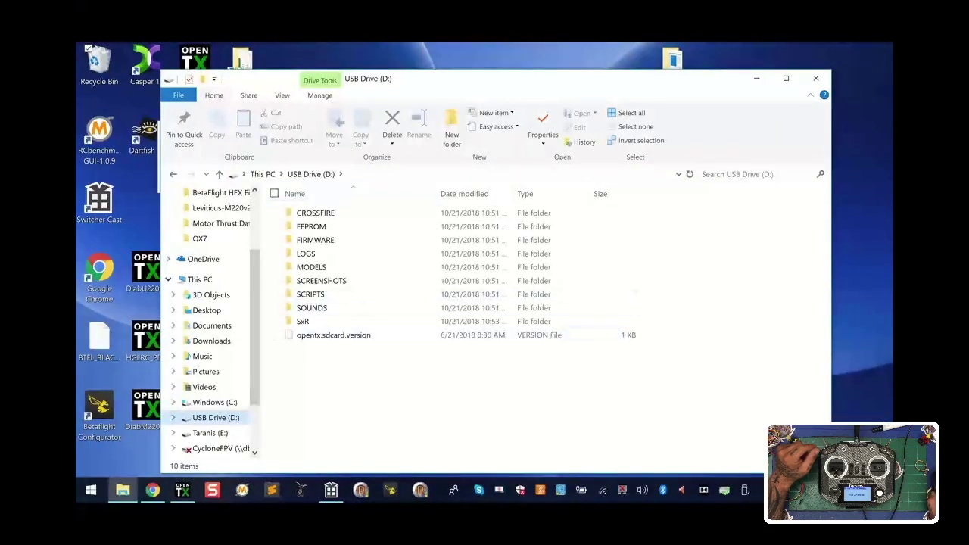
{"action": "left_click_drag", "start_coordinate": [293, 396], "coordinate": [436, 186]}
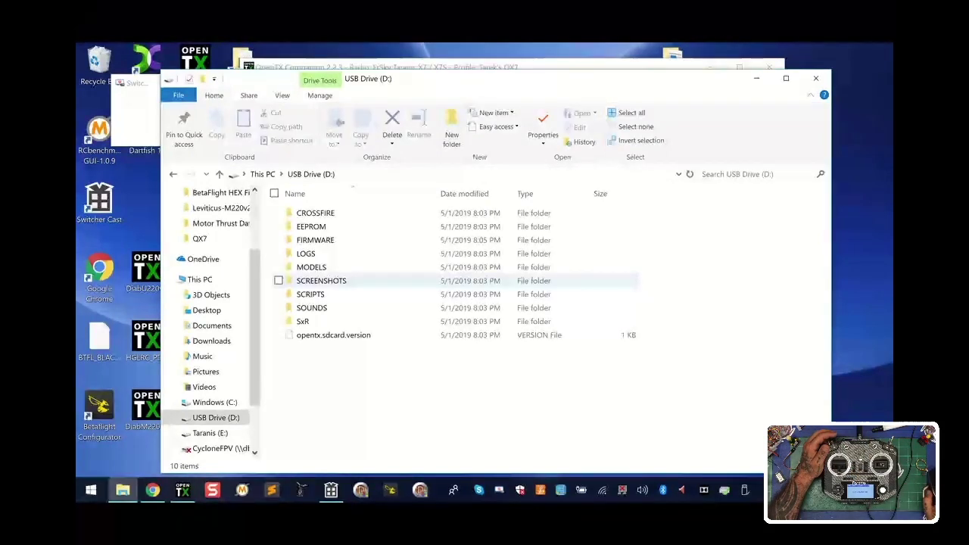
Select all folders and files on USB Drive (D:) and delete them permanently.
{"action": "left_click_drag", "start_coordinate": [435, 413], "coordinate": [265, 186]}
{"action": "right_click", "coordinate": [335, 227]}
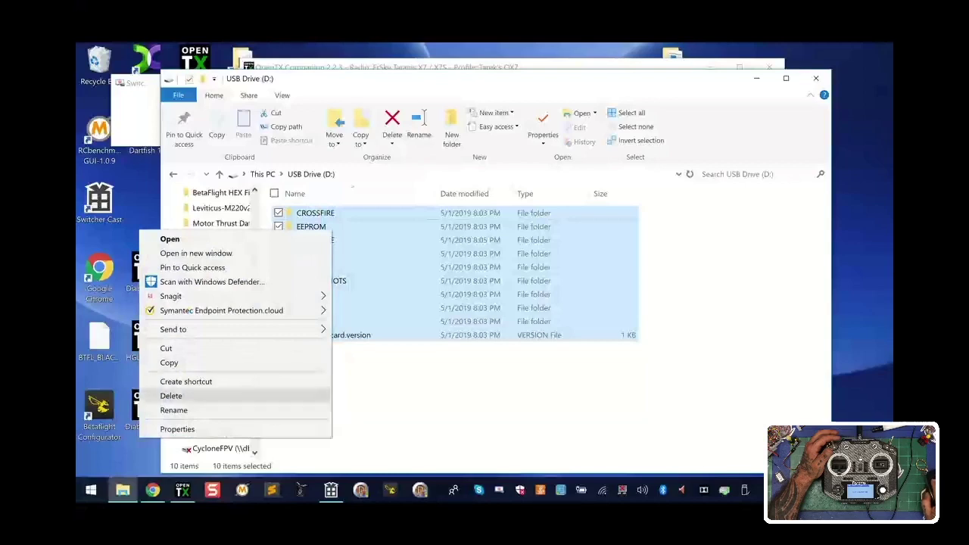
{"action": "left_click", "coordinate": [174, 396]}
{"action": "left_click", "coordinate": [533, 278]}
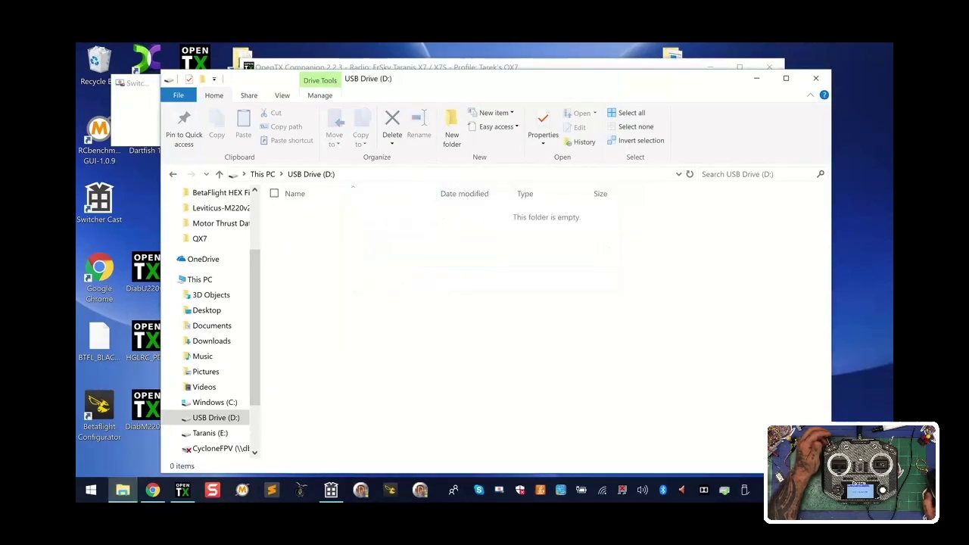
Review the FIRMWARE folder inside Downloads > QX7 > Card_Contents, and return to Card_Contents.
{"action": "scroll", "coordinate": [208, 296], "scroll_direction": "up", "scroll_amount": 3}
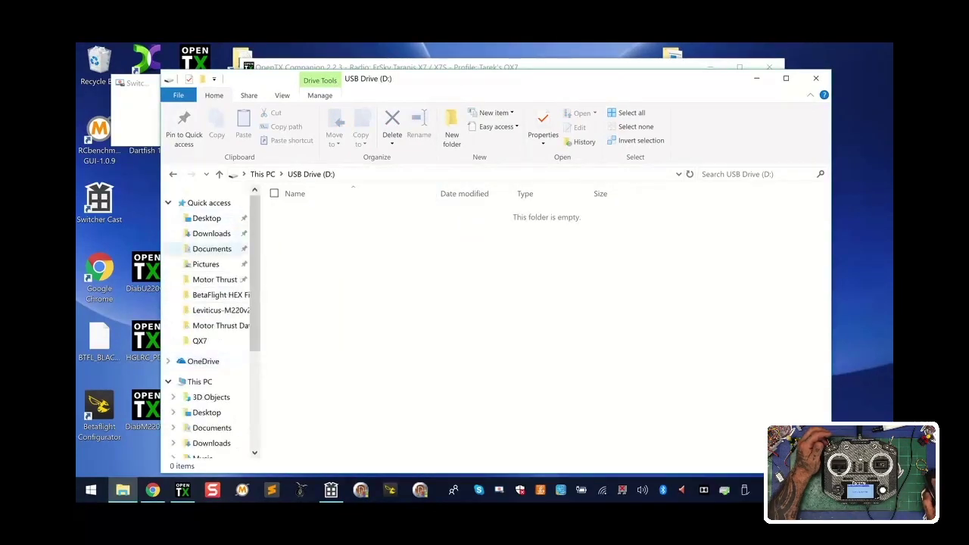
{"action": "left_click", "coordinate": [211, 233]}
{"action": "double_click", "coordinate": [303, 253]}
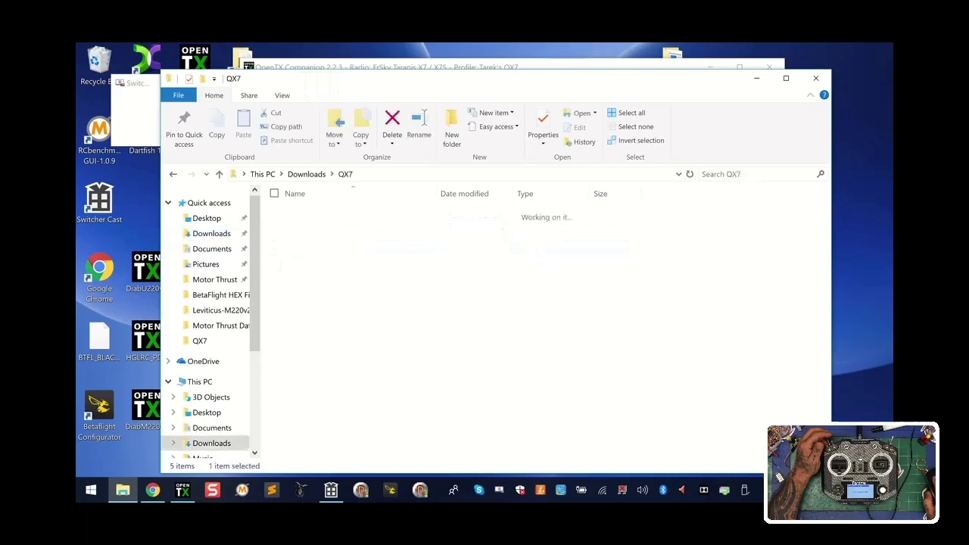
{"action": "double_click", "coordinate": [321, 226]}
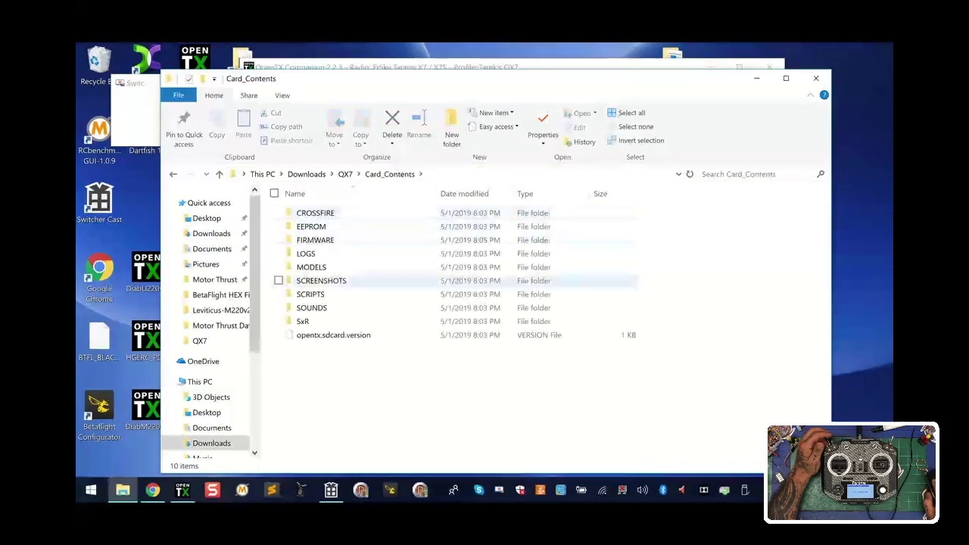
{"action": "double_click", "coordinate": [315, 240]}
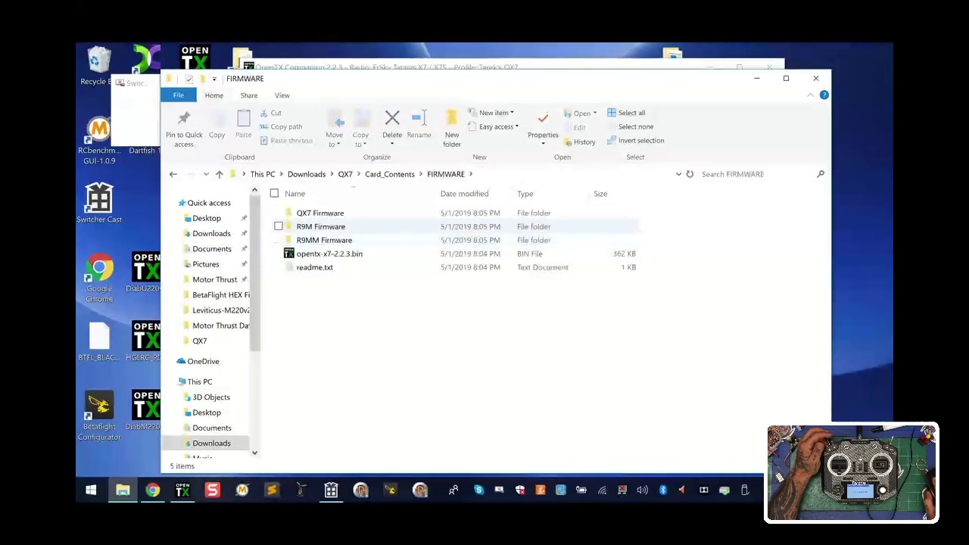
{"action": "left_click_drag", "start_coordinate": [155, 453], "coordinate": [140, 273]}
{"action": "left_click", "coordinate": [390, 174]}
Move the Explorer window clear of the Recycle Bin and empty the bin permanently.
{"action": "left_click_drag", "start_coordinate": [146, 268], "coordinate": [309, 240]}
{"action": "left_click_drag", "start_coordinate": [379, 85], "coordinate": [482, 100]}
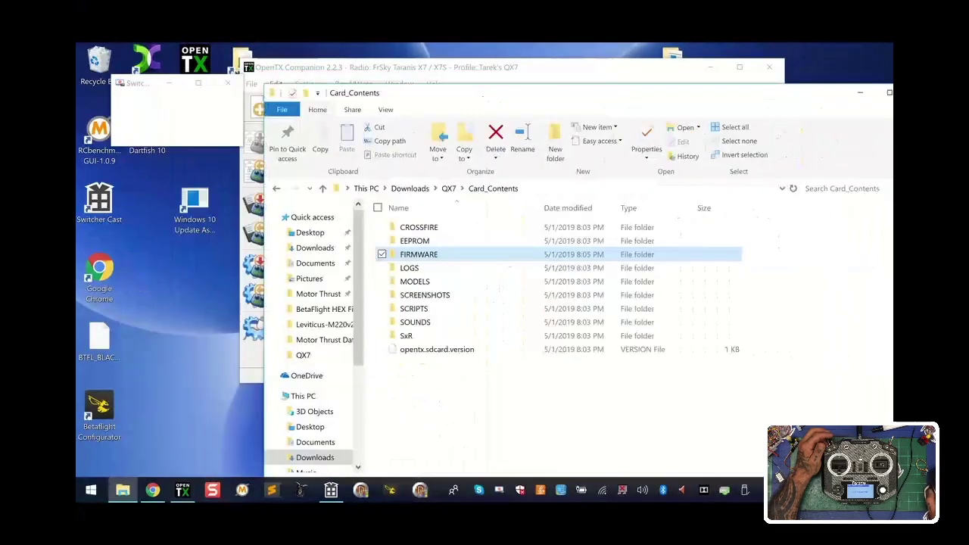
{"action": "left_click_drag", "start_coordinate": [195, 59], "coordinate": [414, 281]}
{"action": "left_click_drag", "start_coordinate": [407, 98], "coordinate": [329, 72]}
{"action": "right_click", "coordinate": [85, 57]}
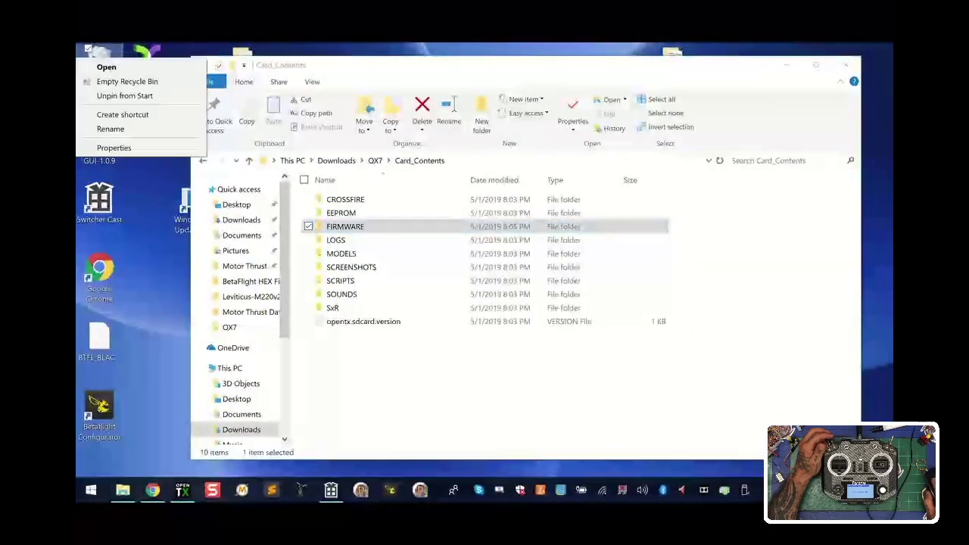
{"action": "left_click", "coordinate": [121, 81]}
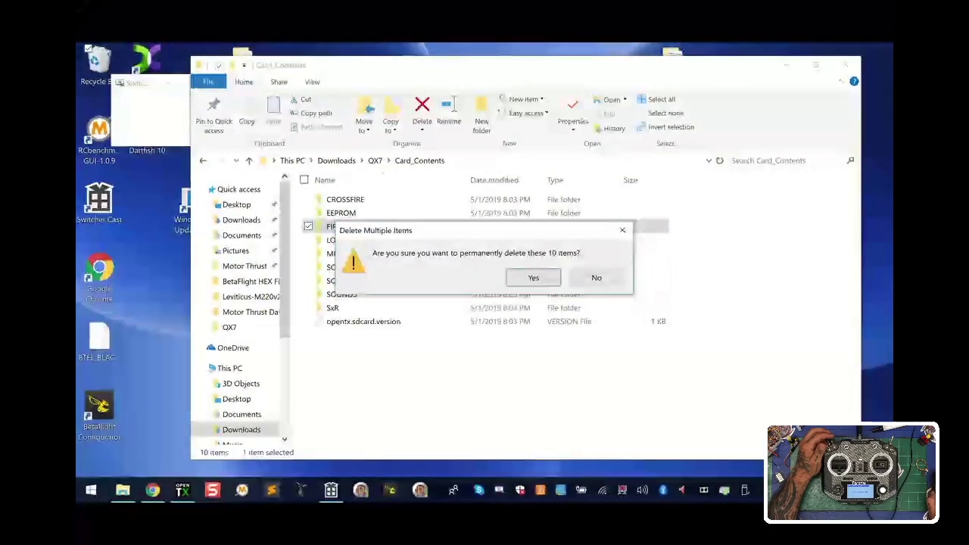
{"action": "left_click", "coordinate": [532, 277]}
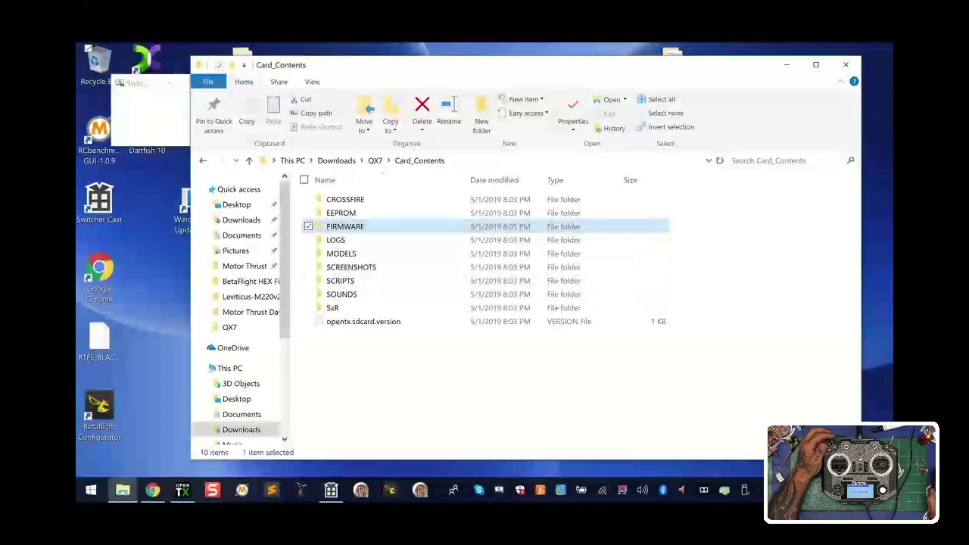
Maximize the Explorer window, check the FIRMWARE folder in Card_Contents, and view USB Drive (D:).
{"action": "key", "text": "super+Up"}
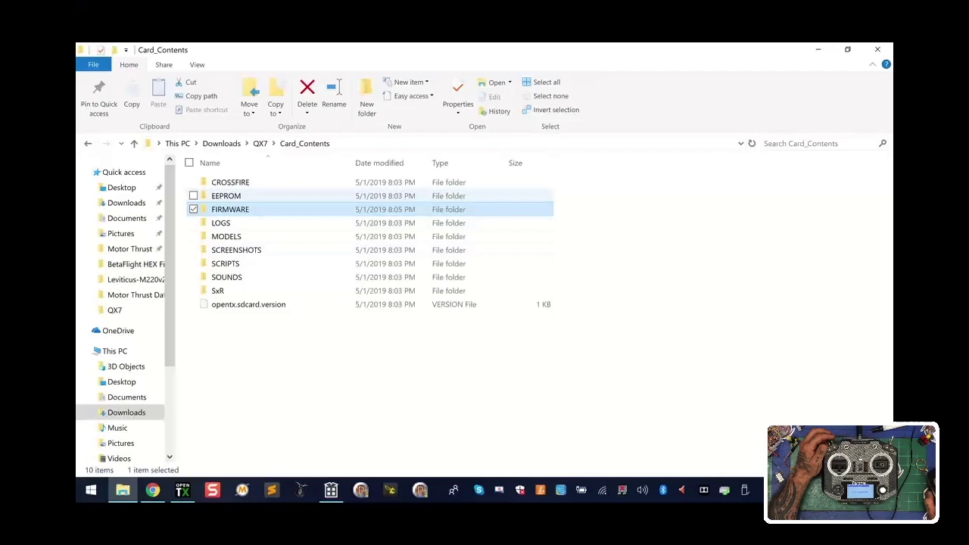
{"action": "double_click", "coordinate": [230, 209]}
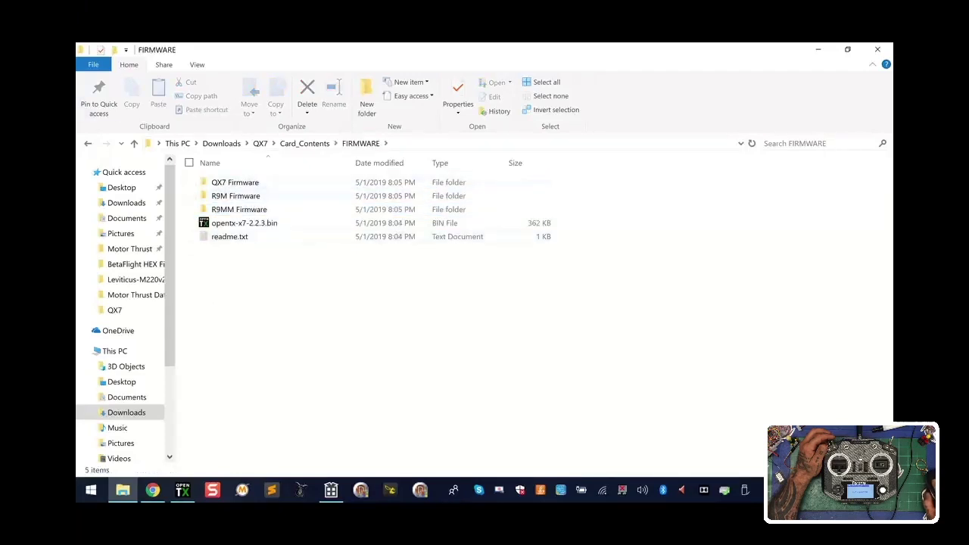
{"action": "key", "text": "alt+Left"}
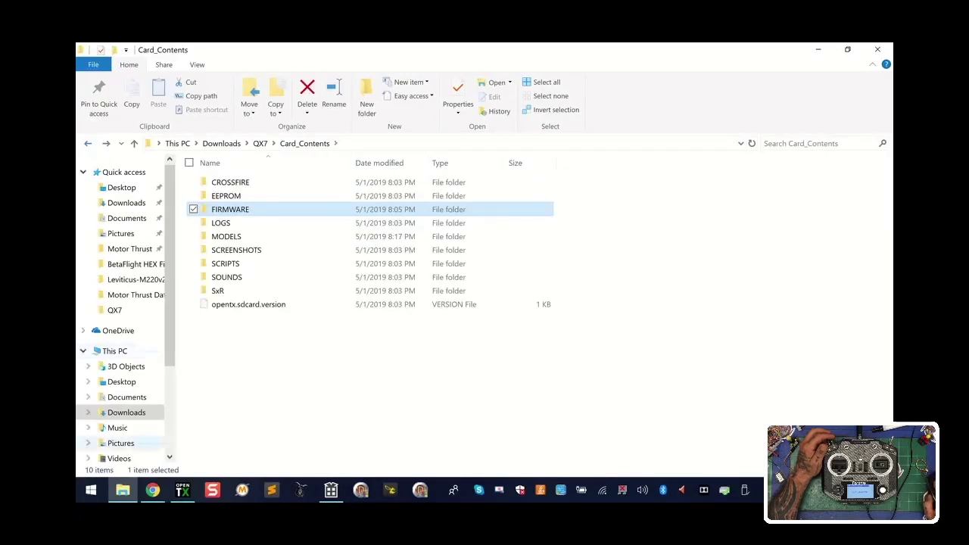
{"action": "scroll", "coordinate": [125, 318], "scroll_direction": "down", "scroll_amount": 3}
{"action": "left_click", "coordinate": [126, 428]}
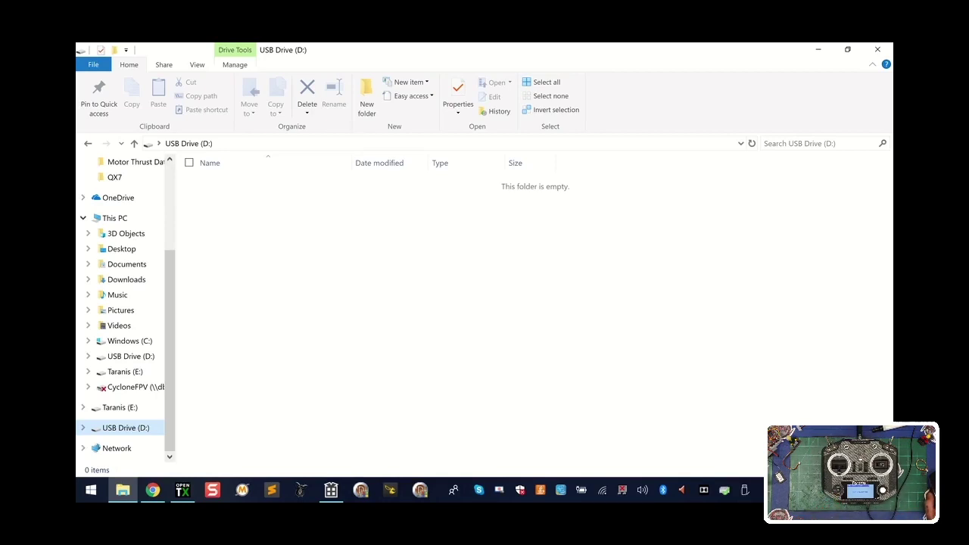
{"action": "left_click", "coordinate": [183, 491]}
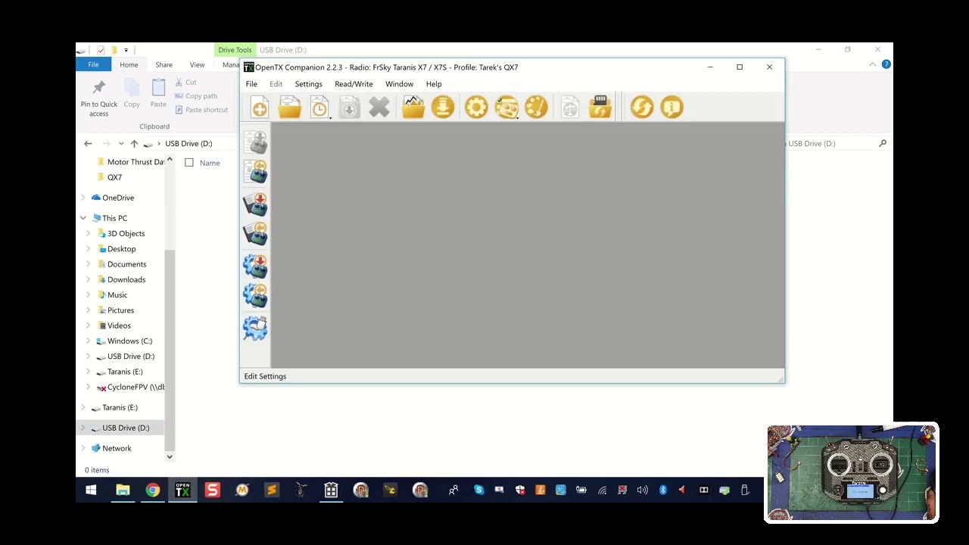
{"action": "key", "text": "super+Up"}
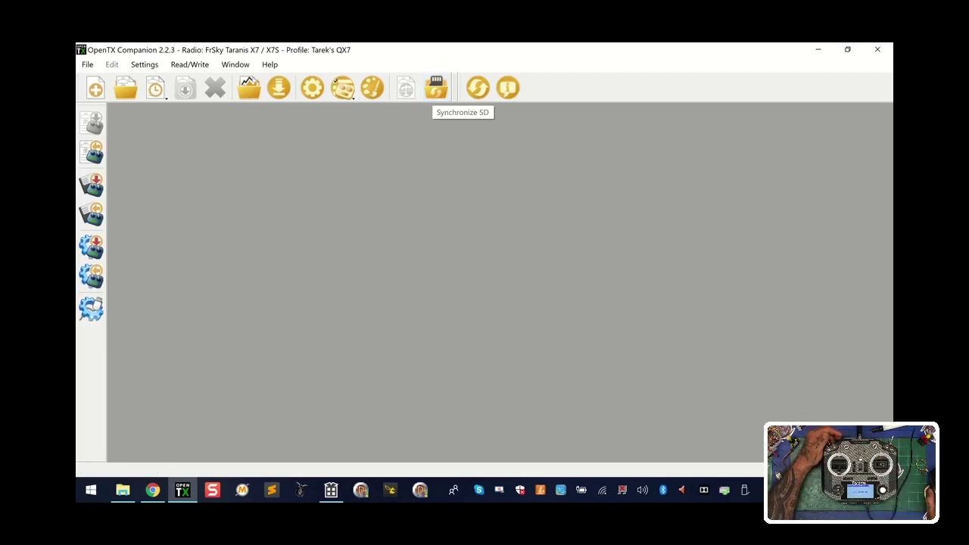
{"action": "left_click", "coordinate": [436, 87]}
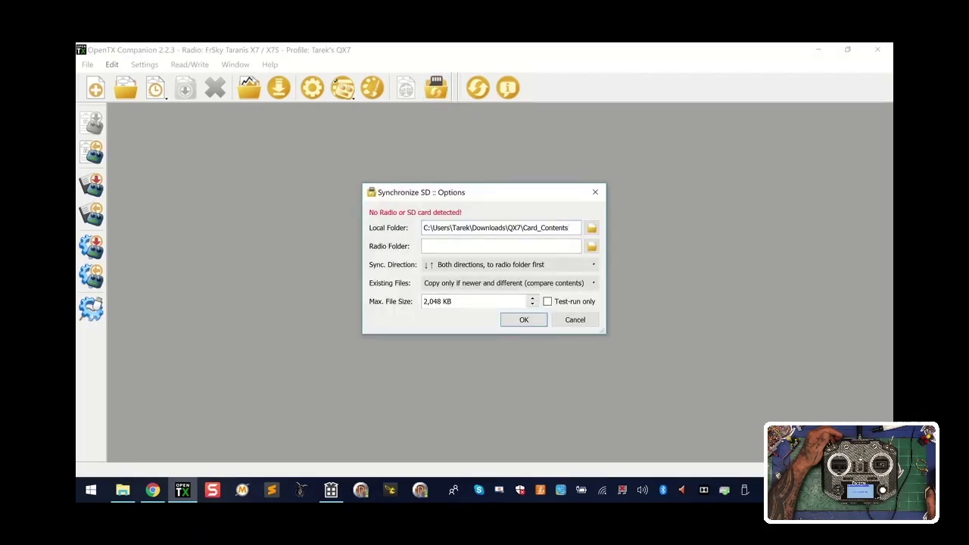
{"action": "left_click", "coordinate": [575, 320]}
{"action": "left_click", "coordinate": [877, 50]}
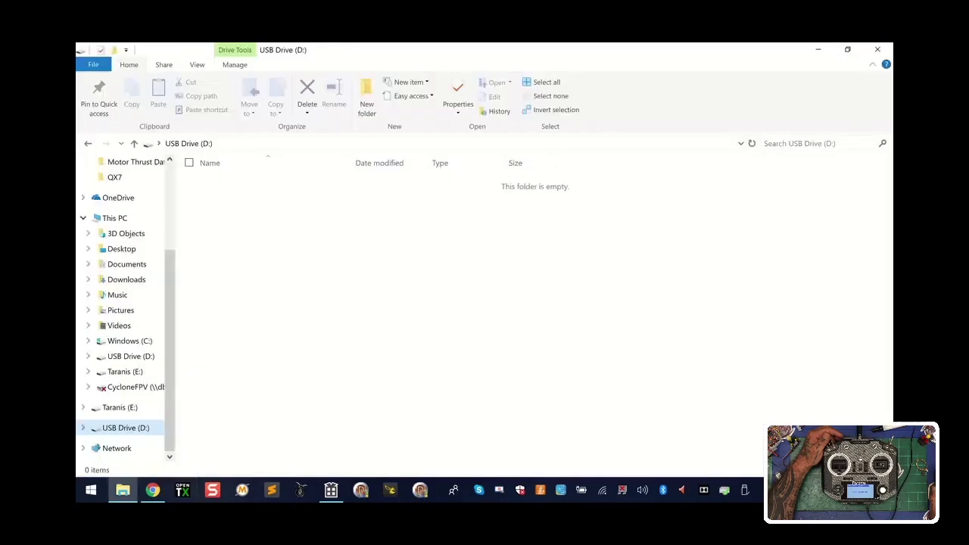
Relaunch OpenTX Companion and choose USB Drive (D:) as the radio folder in the Synchronize SD options.
{"action": "left_click", "coordinate": [183, 490]}
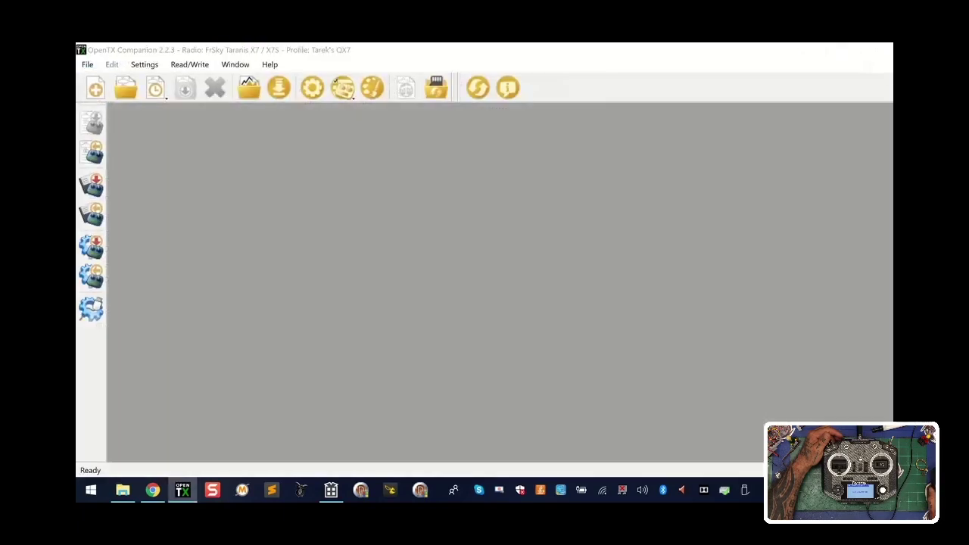
{"action": "left_click", "coordinate": [819, 49]}
{"action": "left_click", "coordinate": [819, 49]}
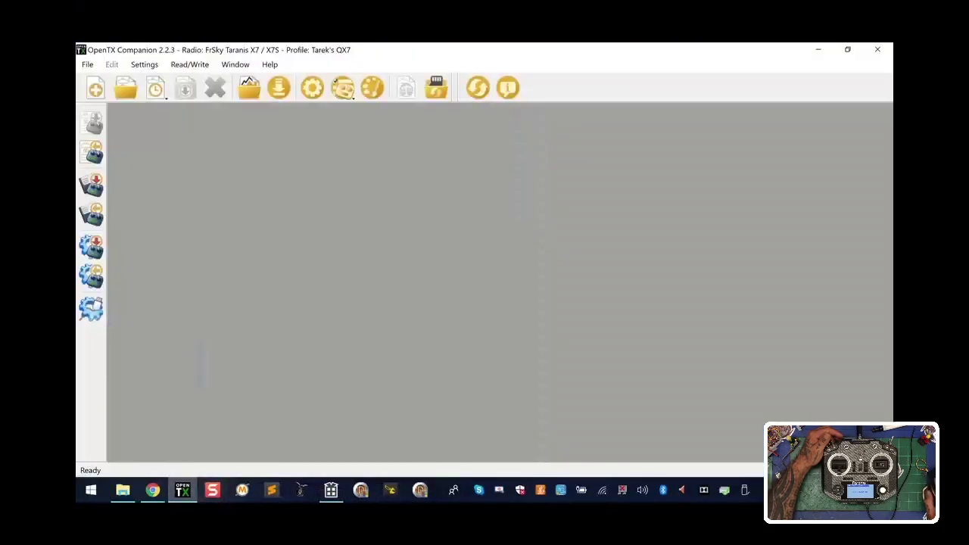
{"action": "left_click", "coordinate": [436, 87]}
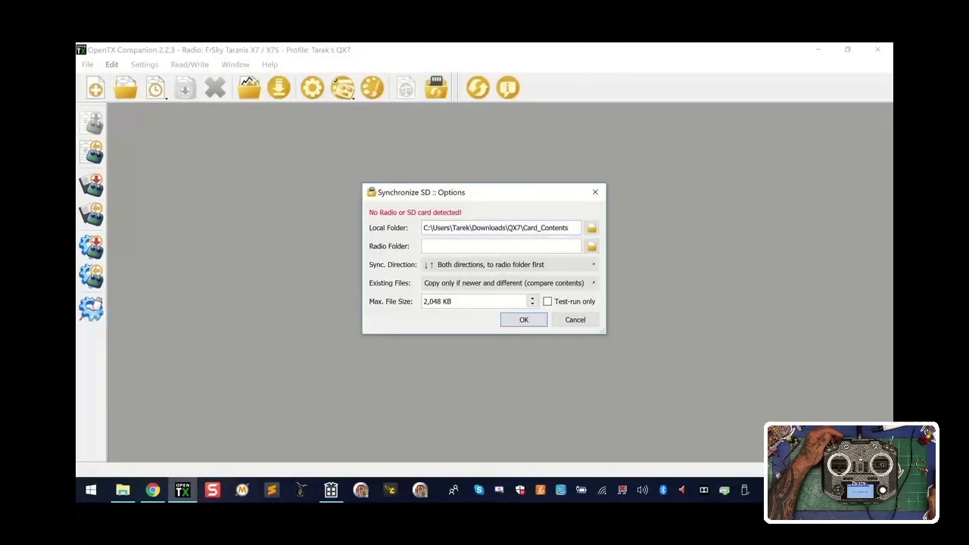
{"action": "left_click", "coordinate": [591, 246]}
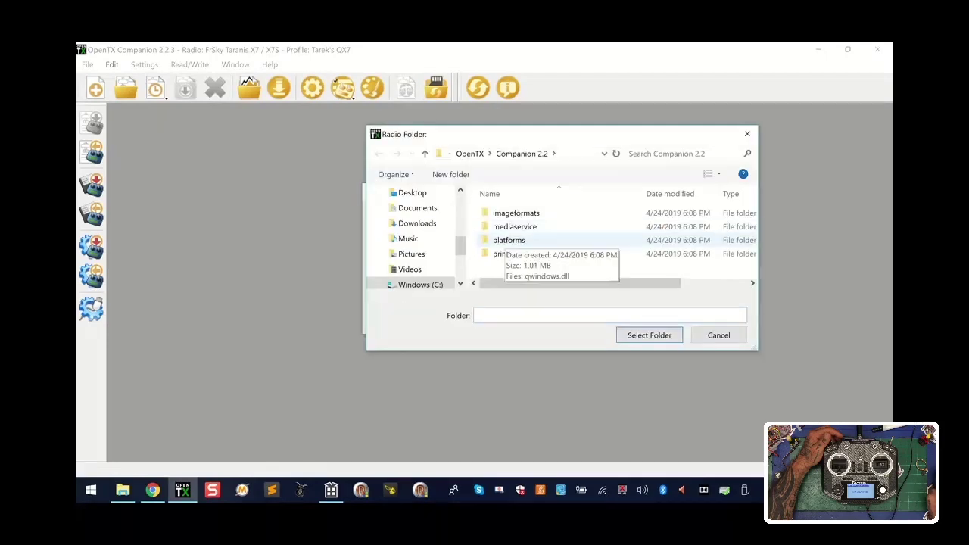
{"action": "scroll", "coordinate": [415, 254], "scroll_direction": "down", "scroll_amount": 3}
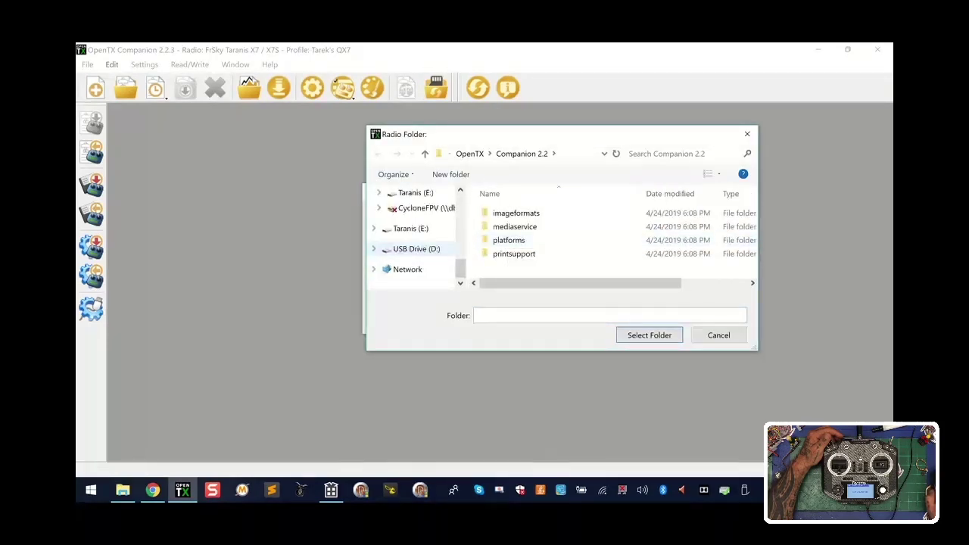
{"action": "left_click", "coordinate": [416, 248]}
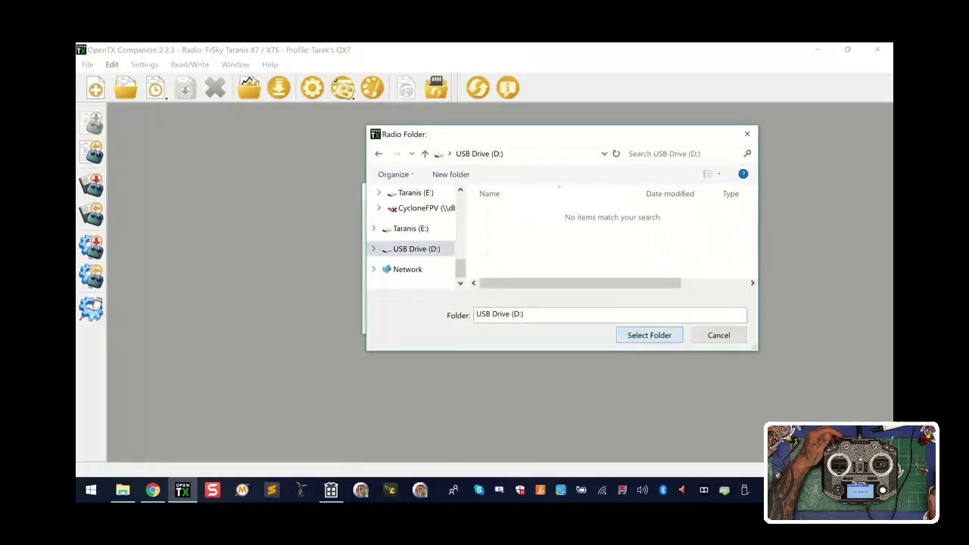
{"action": "left_click", "coordinate": [649, 335]}
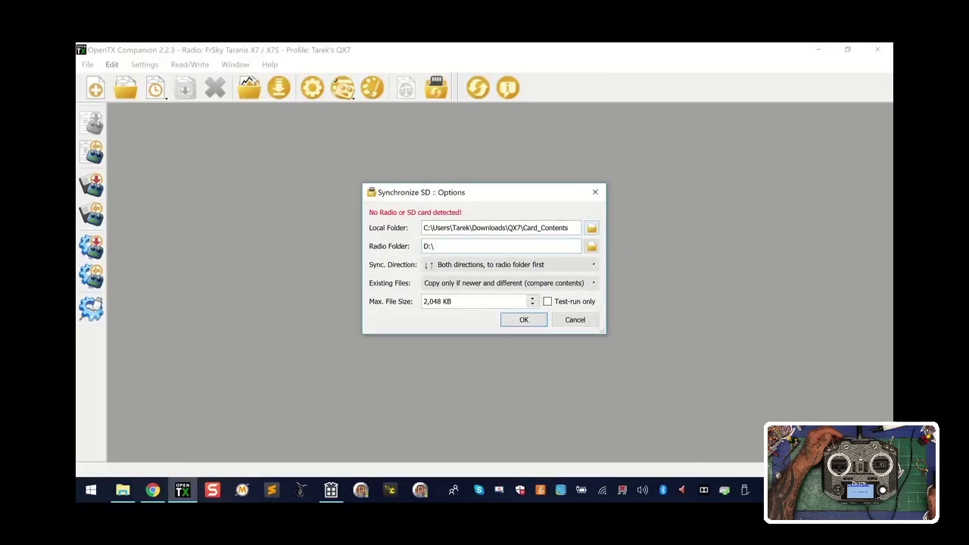
Check the Card_Contents location in the local folder picker, cancel it, and close the Synchronize SD options.
{"action": "left_click", "coordinate": [591, 228]}
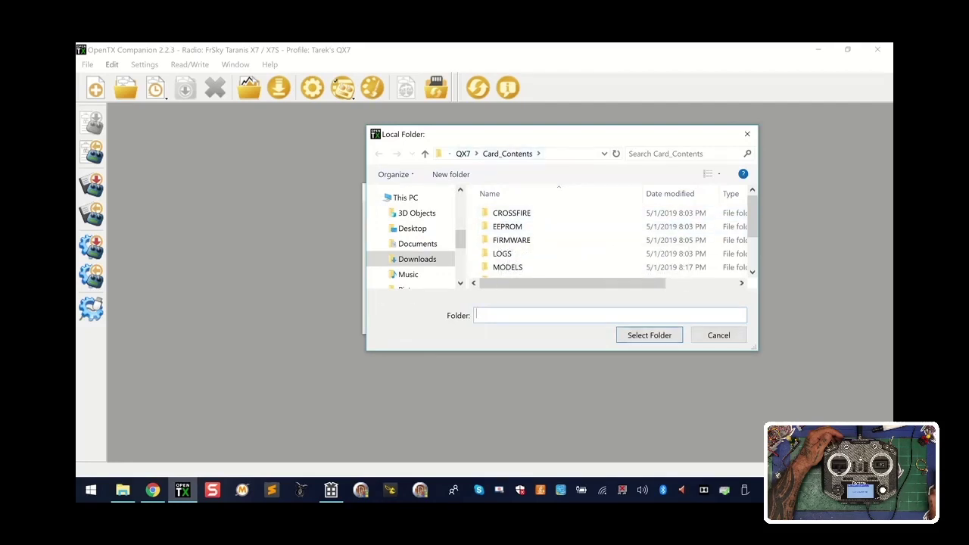
{"action": "left_click", "coordinate": [717, 334]}
{"action": "key", "text": "Return"}
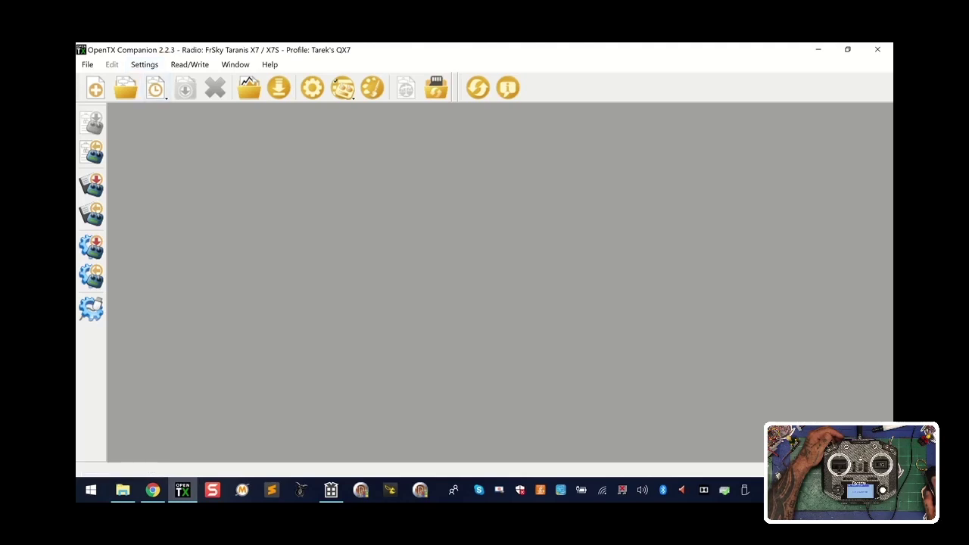
Add a new radio profile, look through its radio type options, and close the settings without changing the type.
{"action": "left_click", "coordinate": [144, 64]}
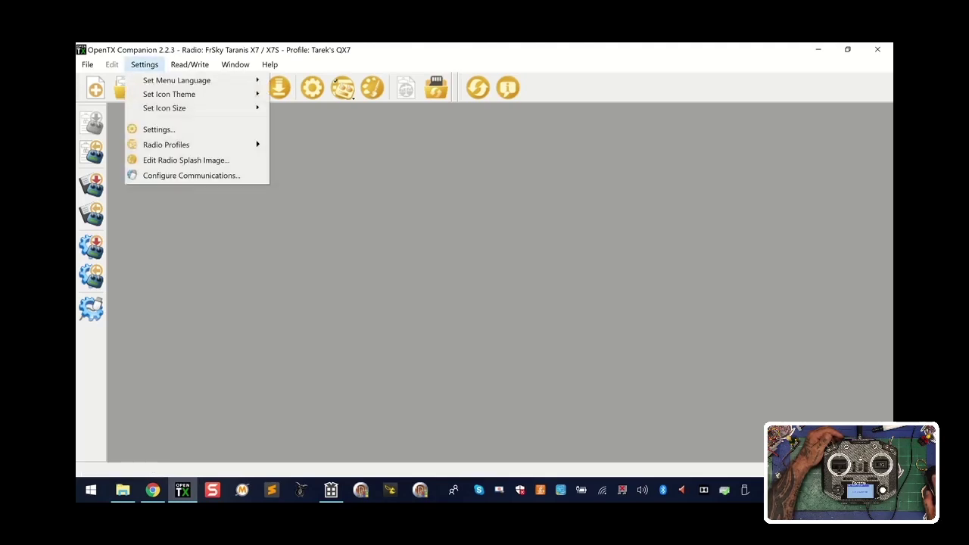
{"action": "mouse_move", "coordinate": [197, 145]}
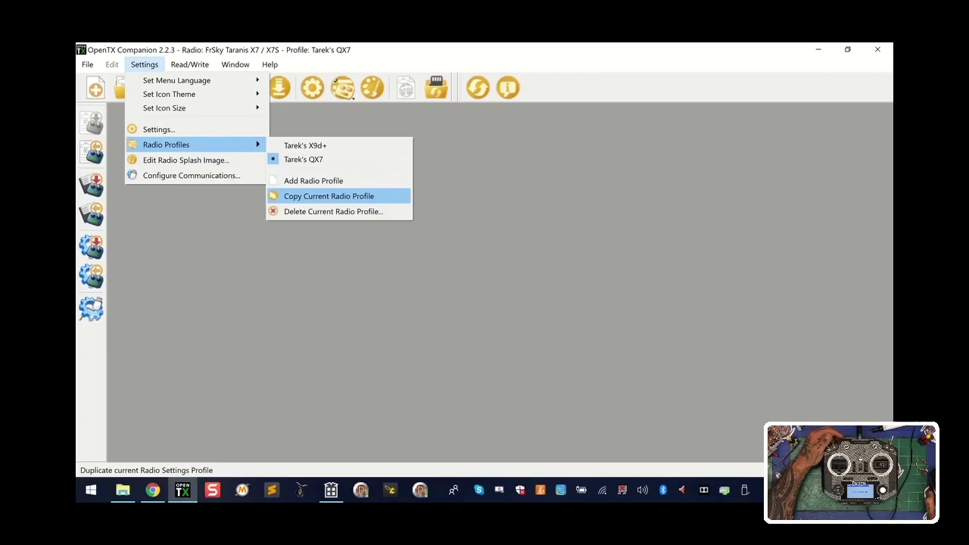
{"action": "left_click", "coordinate": [313, 180]}
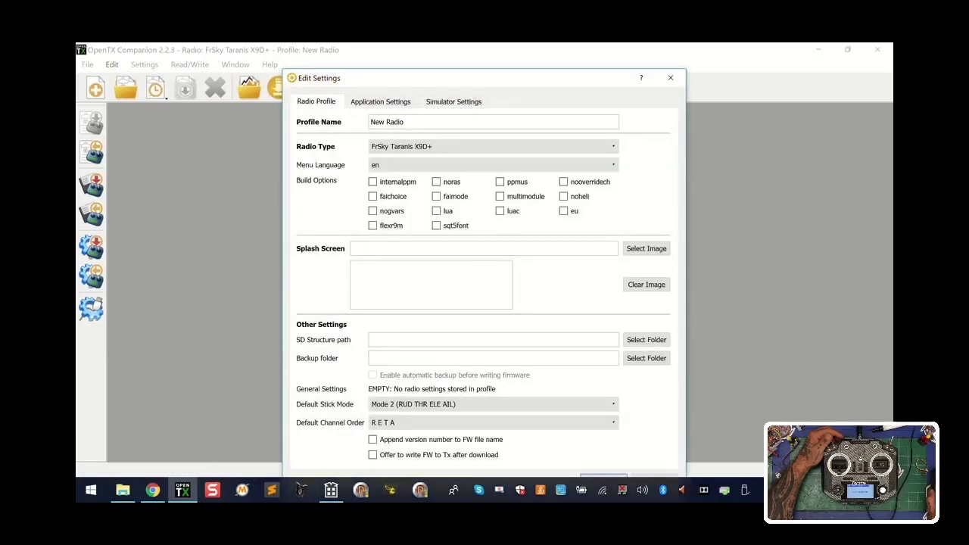
{"action": "left_click", "coordinate": [412, 146]}
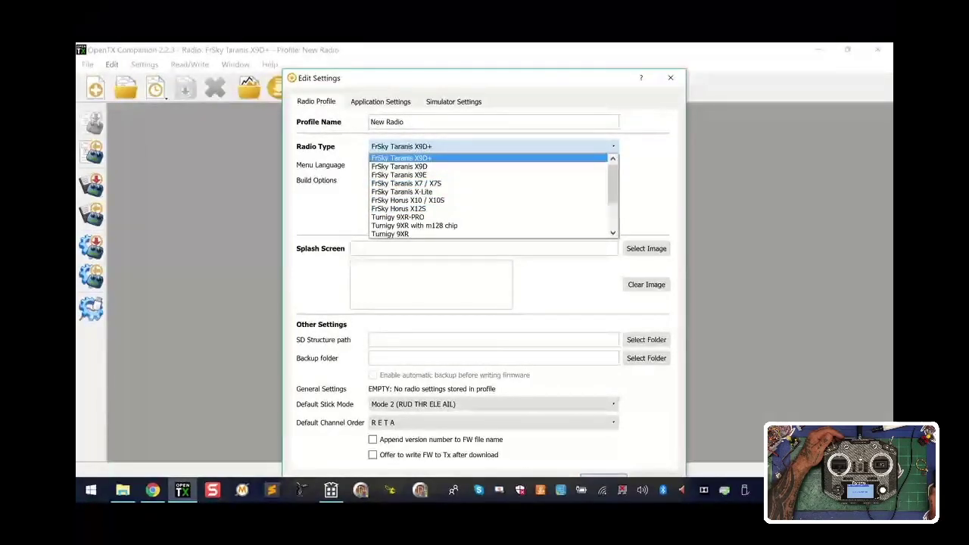
{"action": "left_click", "coordinate": [670, 78]}
{"action": "left_click", "coordinate": [670, 77]}
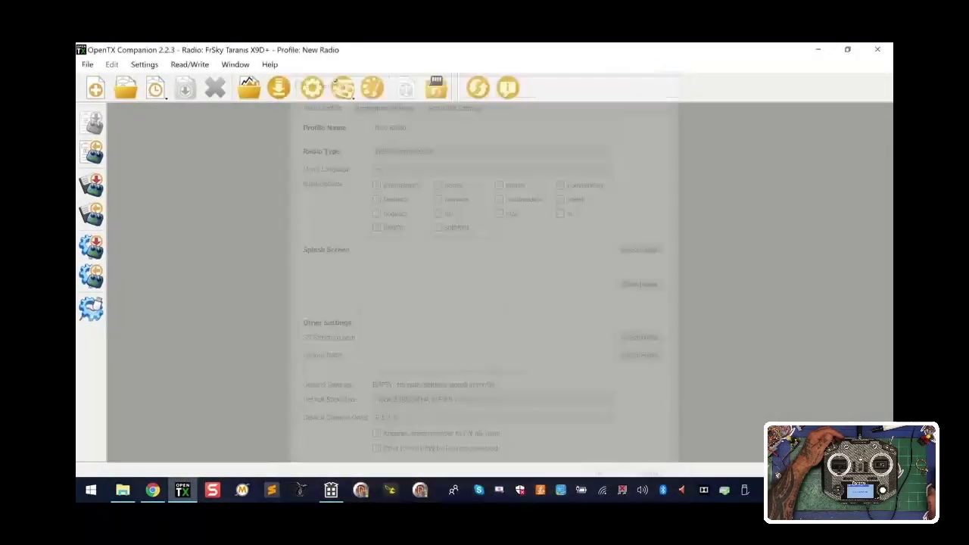
Open and close the new profile's settings, and switch the active radio profile back to the QX7 one.
{"action": "left_click", "coordinate": [144, 65]}
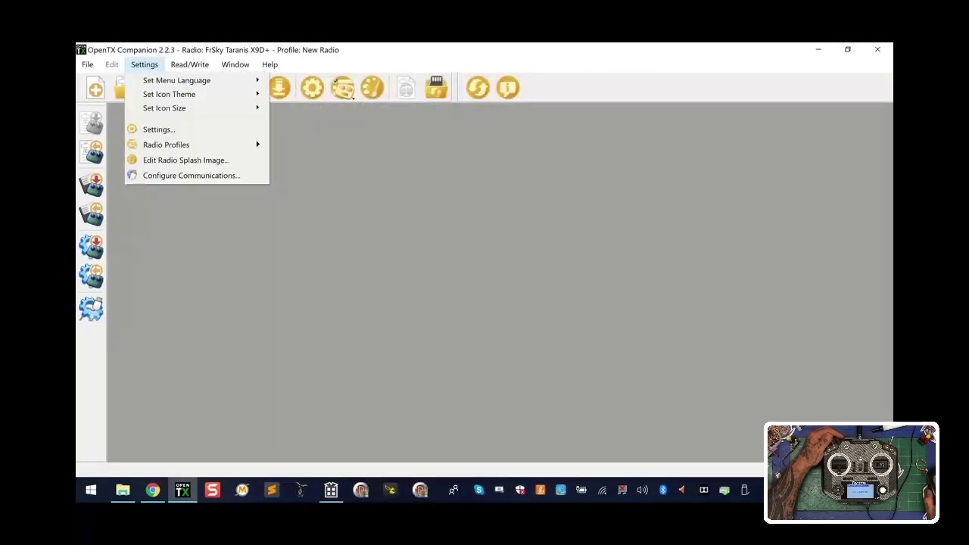
{"action": "left_click", "coordinate": [159, 129]}
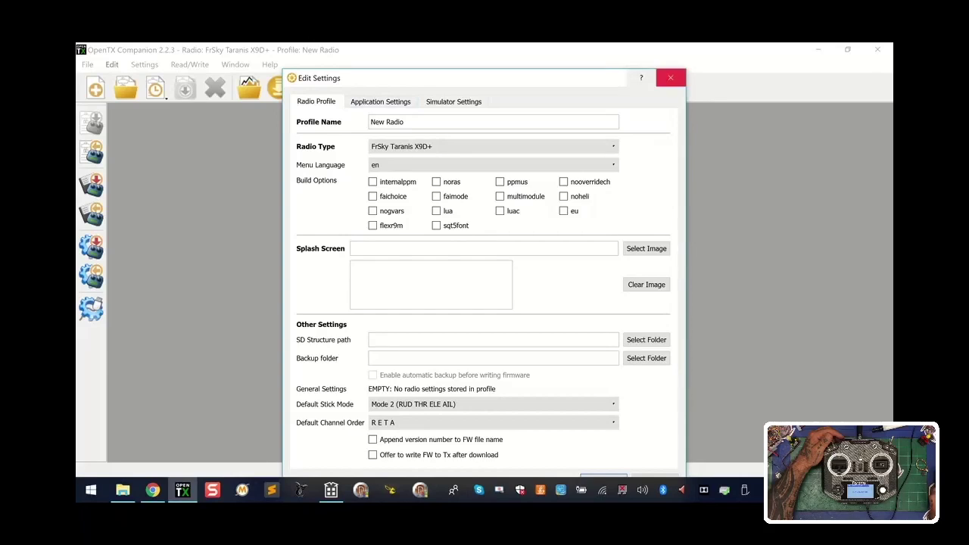
{"action": "left_click", "coordinate": [671, 78]}
{"action": "mouse_move", "coordinate": [189, 145]}
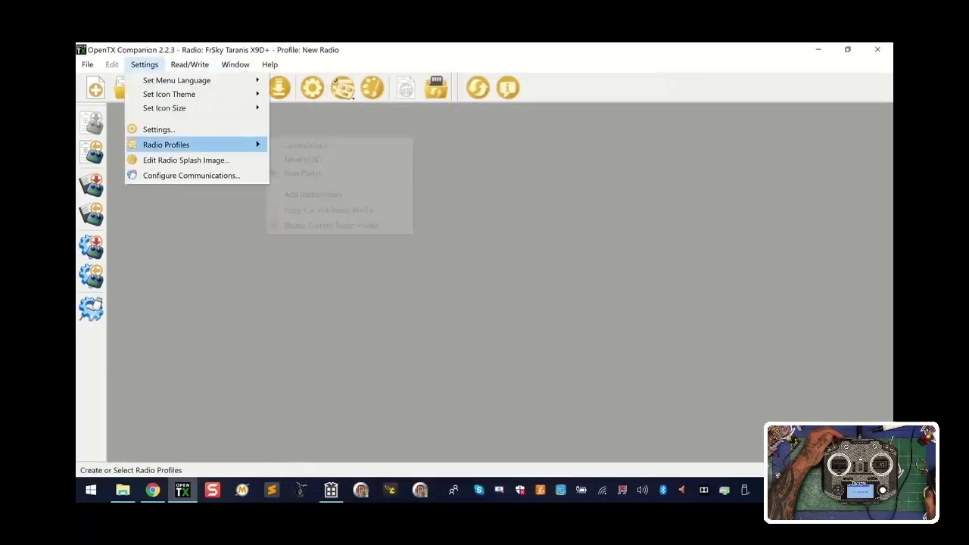
{"action": "left_click", "coordinate": [303, 159]}
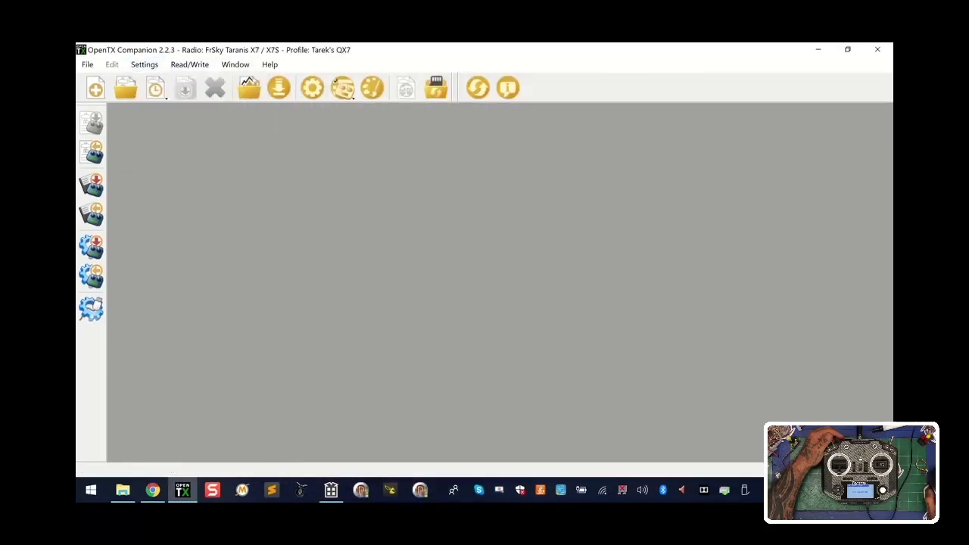
In the QX7 profile's settings, set the SD Structure path to the Card_Contents folder in Downloads/QX7.
{"action": "left_click", "coordinate": [143, 65]}
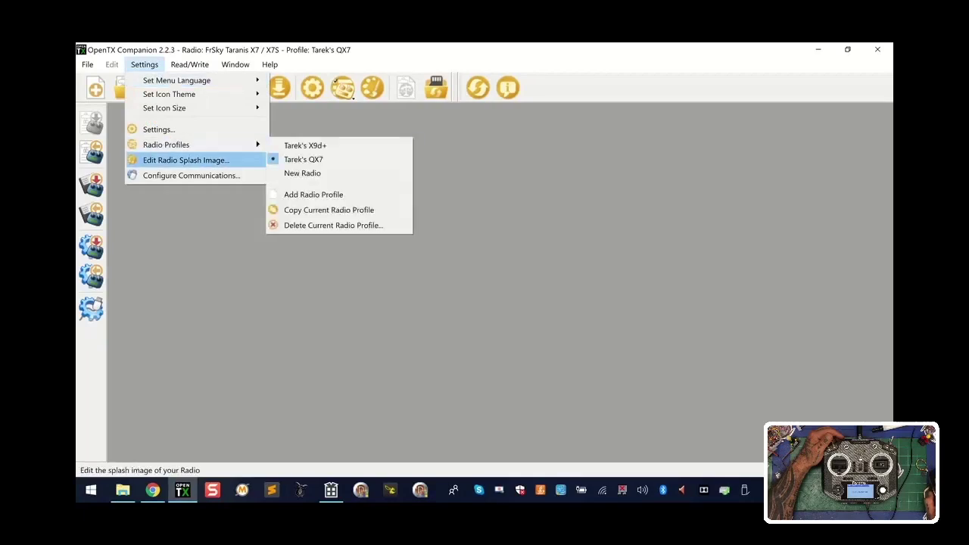
{"action": "left_click", "coordinate": [159, 129]}
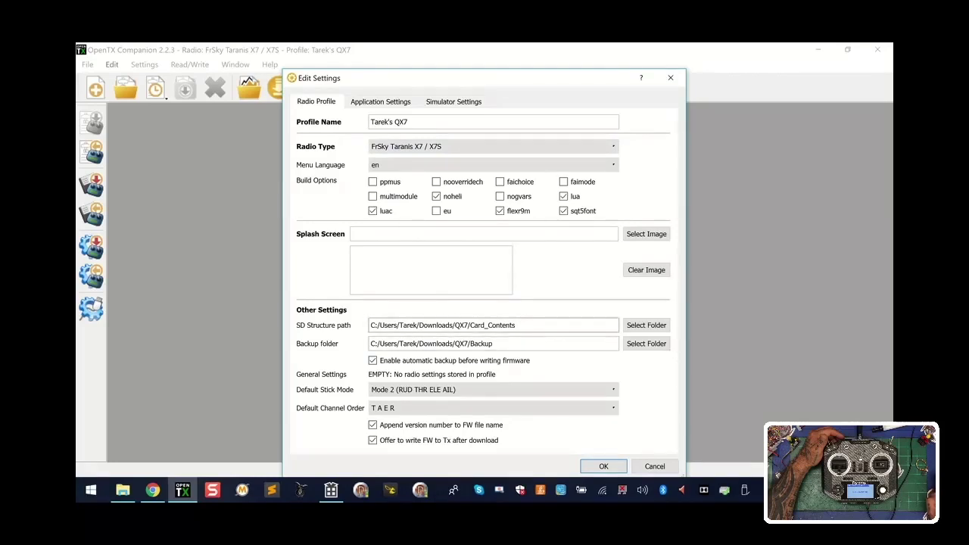
{"action": "left_click_drag", "start_coordinate": [384, 325], "coordinate": [516, 325]}
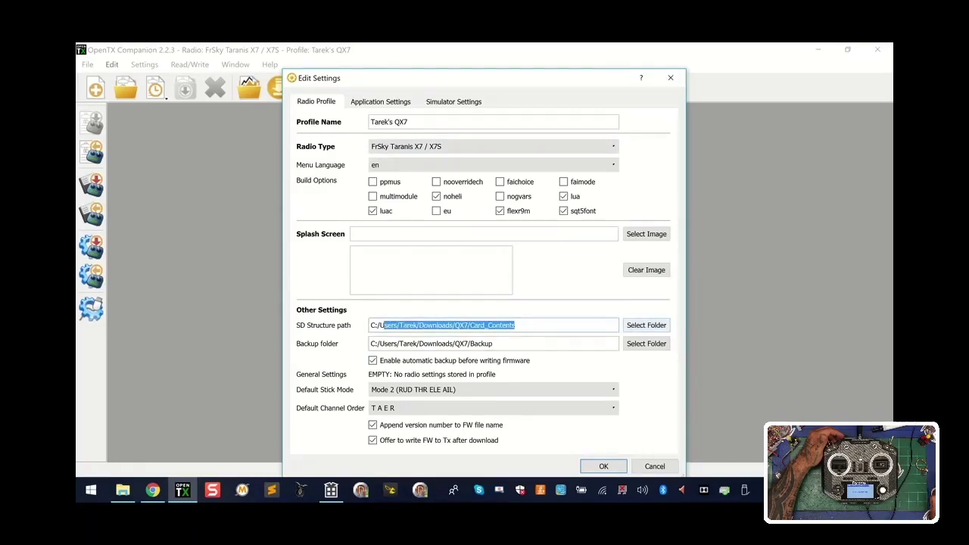
{"action": "left_click", "coordinate": [646, 325]}
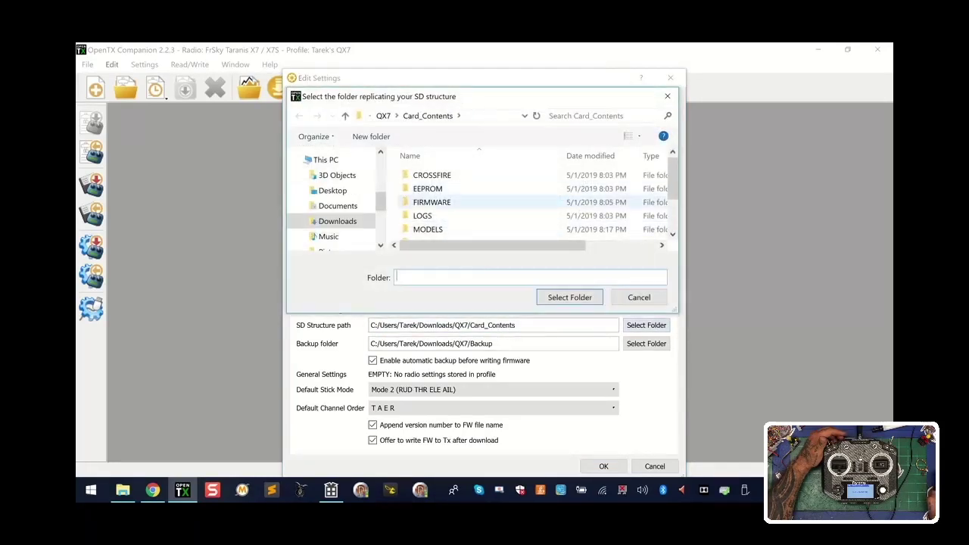
{"action": "left_click", "coordinate": [337, 221]}
{"action": "left_click", "coordinate": [420, 175]}
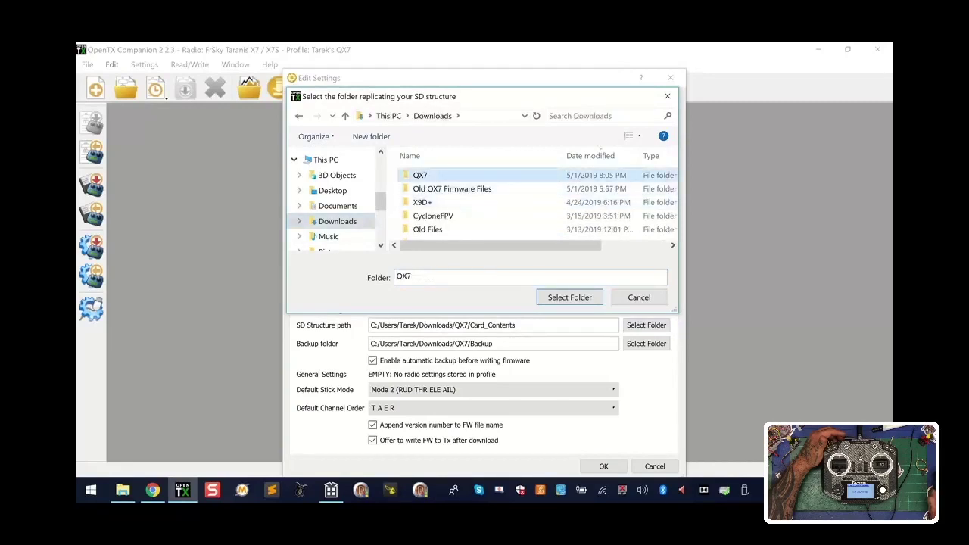
{"action": "double_click", "coordinate": [420, 175]}
{"action": "double_click", "coordinate": [436, 189]}
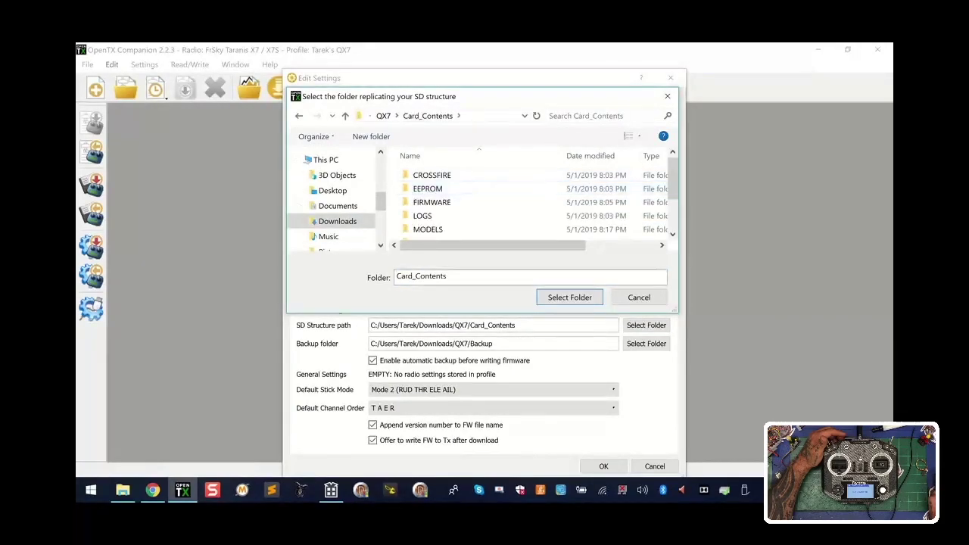
{"action": "left_click", "coordinate": [569, 297]}
Set the profile's Backup folder to the Backup folder in Downloads/QX7.
{"action": "left_click", "coordinate": [646, 343]}
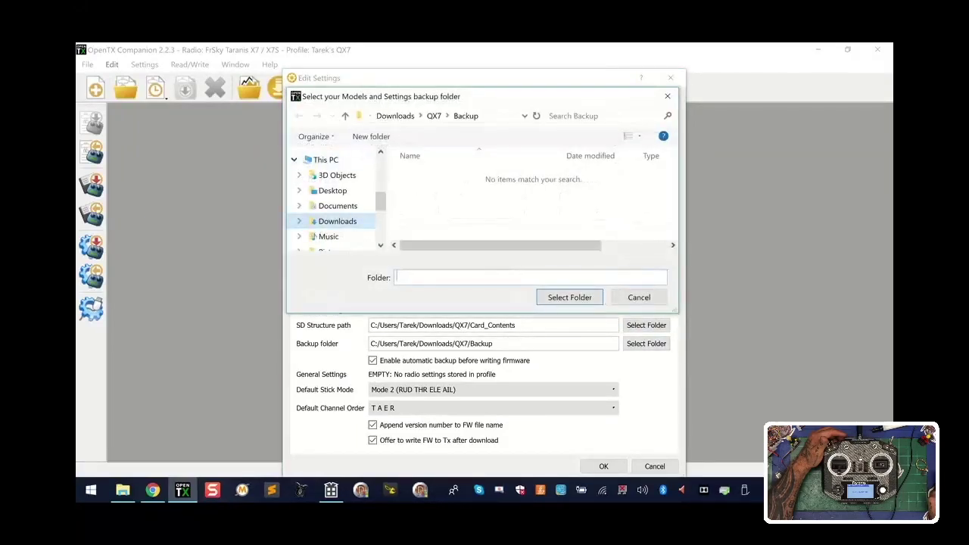
{"action": "left_click", "coordinate": [337, 221]}
{"action": "double_click", "coordinate": [422, 175]}
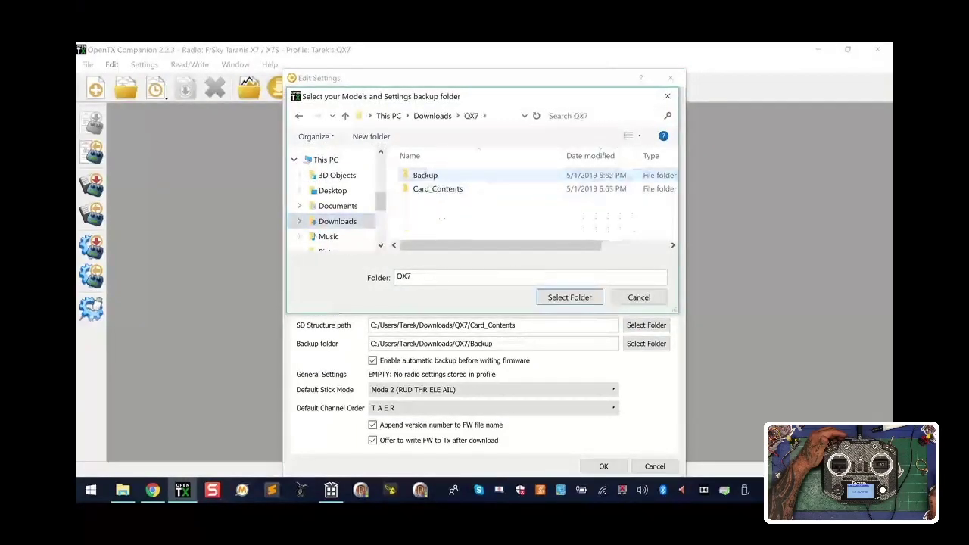
{"action": "double_click", "coordinate": [425, 175]}
{"action": "left_click", "coordinate": [570, 297]}
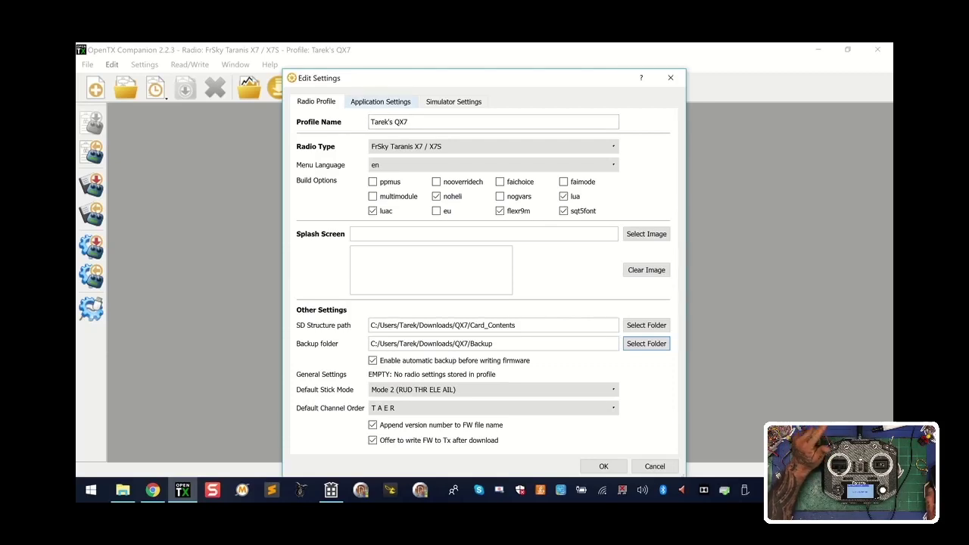
Set the application's Automatic Backup Folder to Downloads/QX7/Backup and save the settings.
{"action": "left_click", "coordinate": [380, 101]}
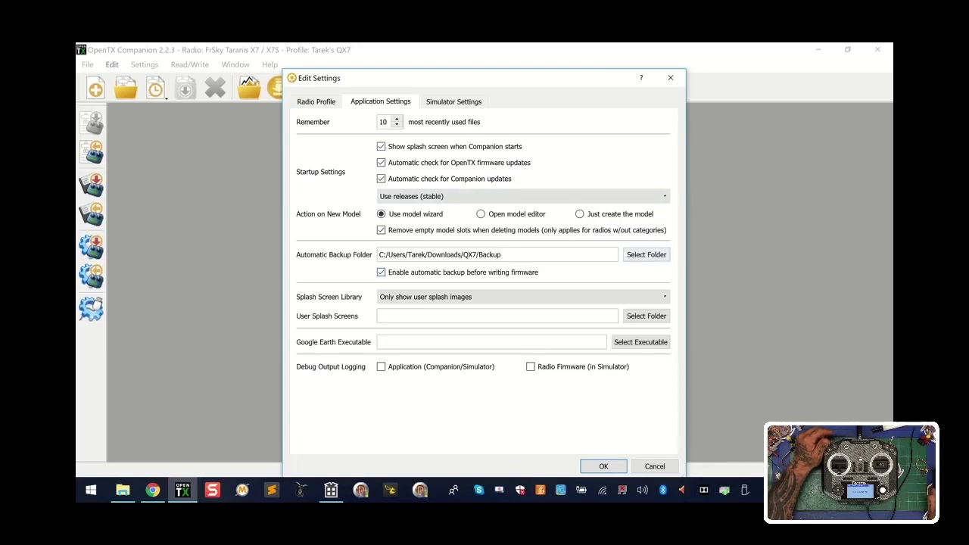
{"action": "left_click", "coordinate": [646, 255]}
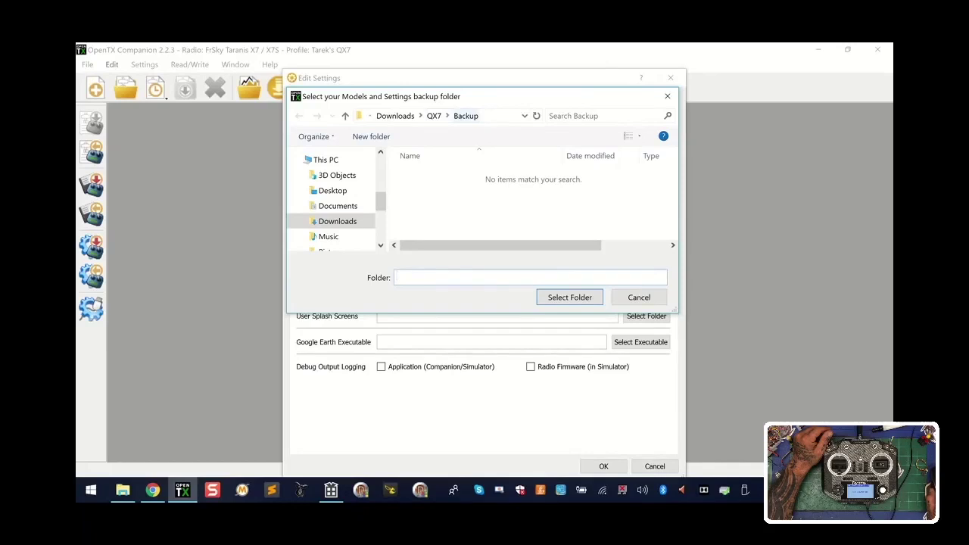
{"action": "left_click", "coordinate": [569, 297]}
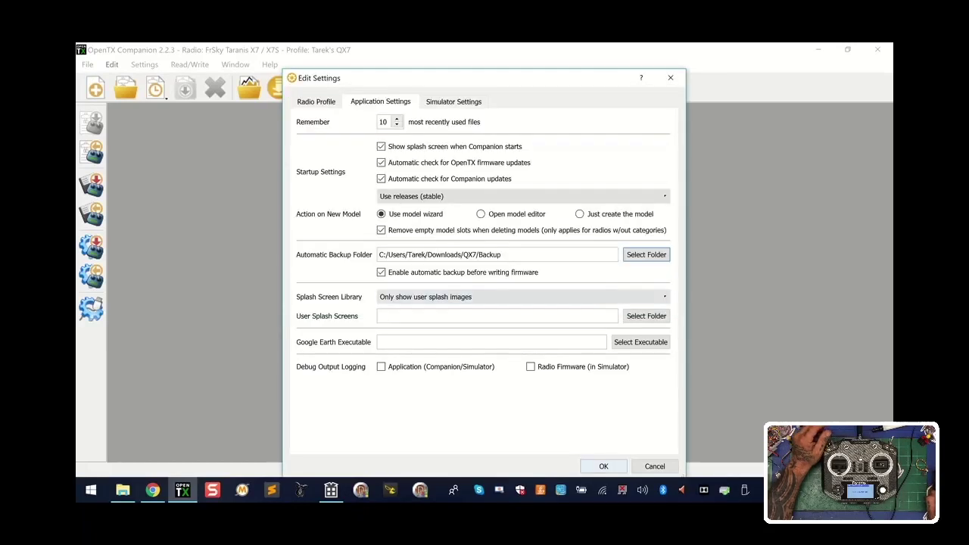
{"action": "key", "text": "Return"}
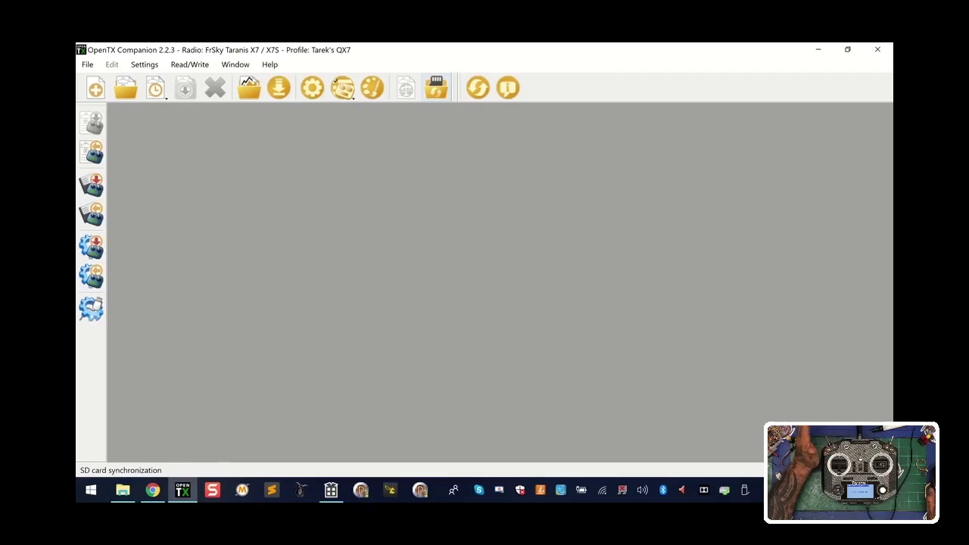
Synchronize Card_Contents with the radio's SD card on D:\ in both directions, show the progress details, and close the finished report.
{"action": "left_click", "coordinate": [436, 87]}
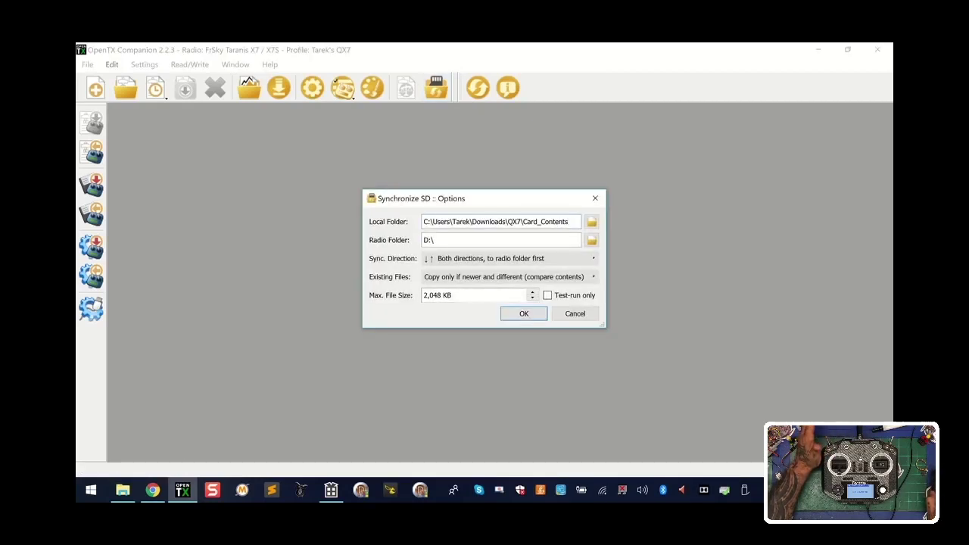
{"action": "key", "text": "Return"}
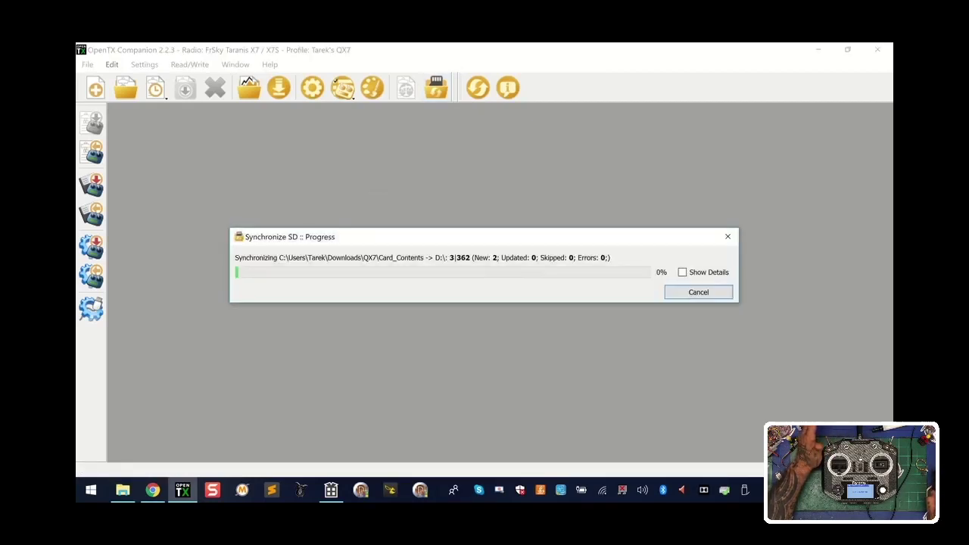
{"action": "left_click", "coordinate": [682, 272]}
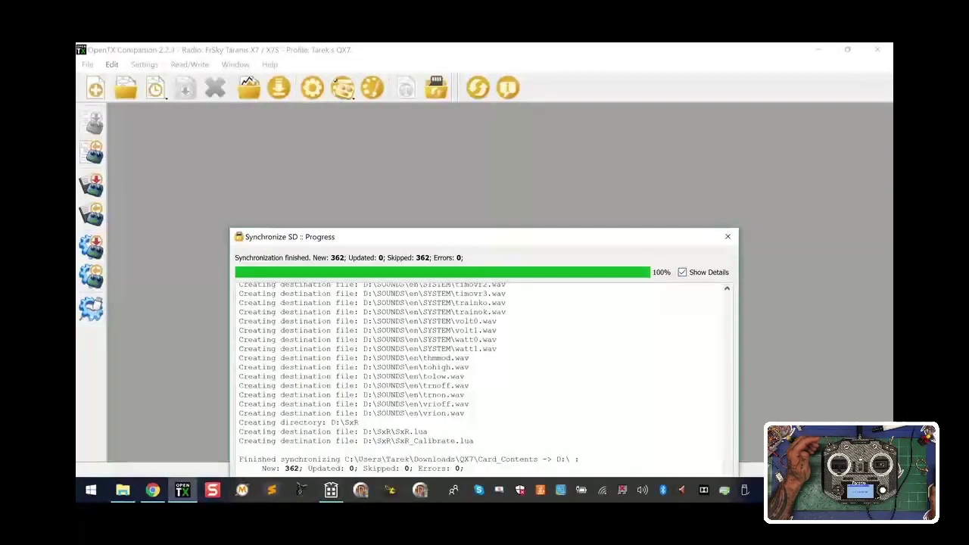
{"action": "left_click", "coordinate": [727, 236]}
Switch to File Explorer, check the FIRMWARE folder on USB Drive (D:), and minimize the window.
{"action": "left_click", "coordinate": [122, 490]}
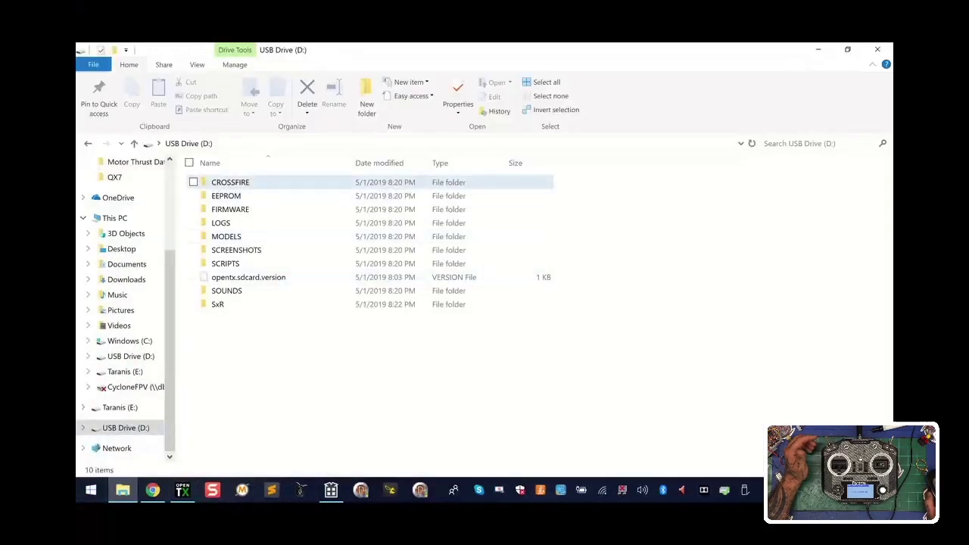
{"action": "double_click", "coordinate": [230, 209]}
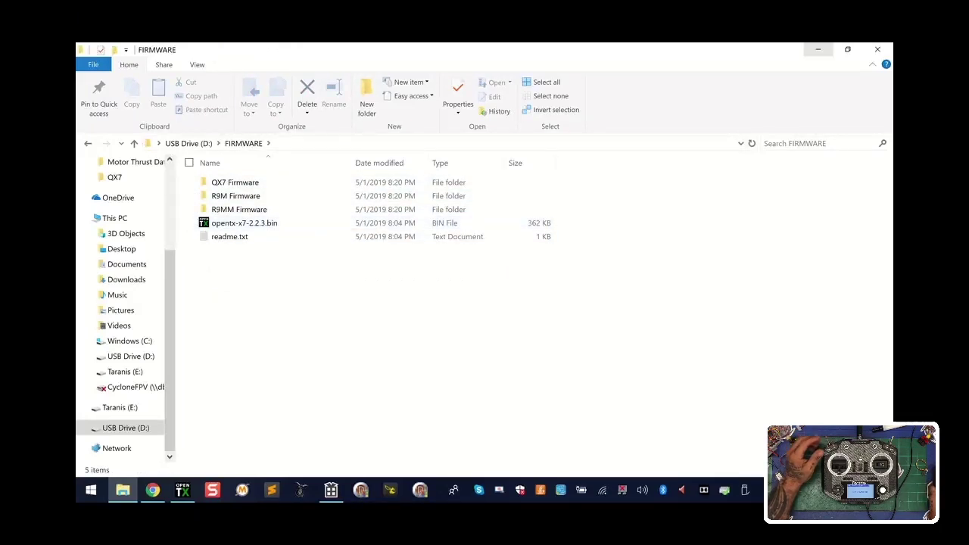
{"action": "left_click", "coordinate": [818, 49]}
Review the QX7 radio profile's build options and folder paths in the settings, and close them unchanged.
{"action": "left_click", "coordinate": [144, 64]}
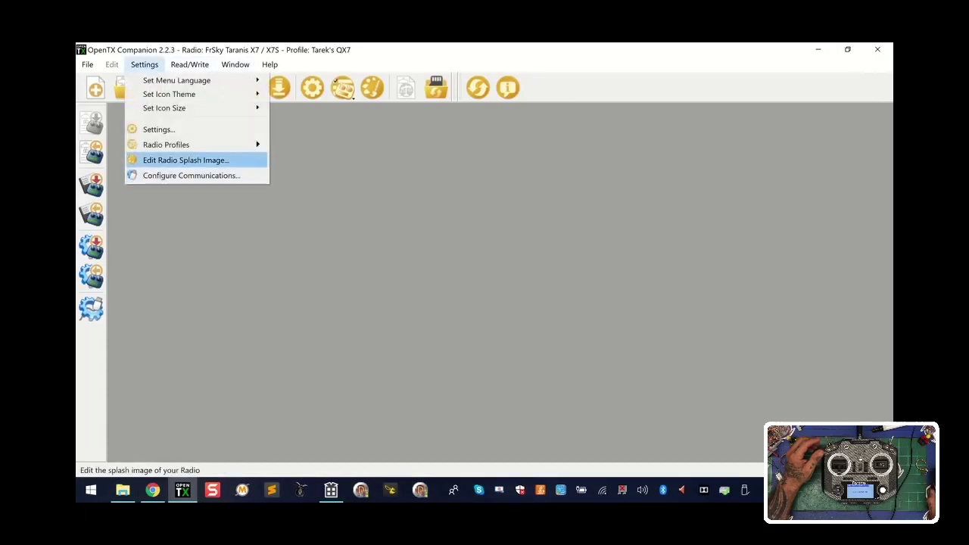
{"action": "left_click", "coordinate": [159, 130]}
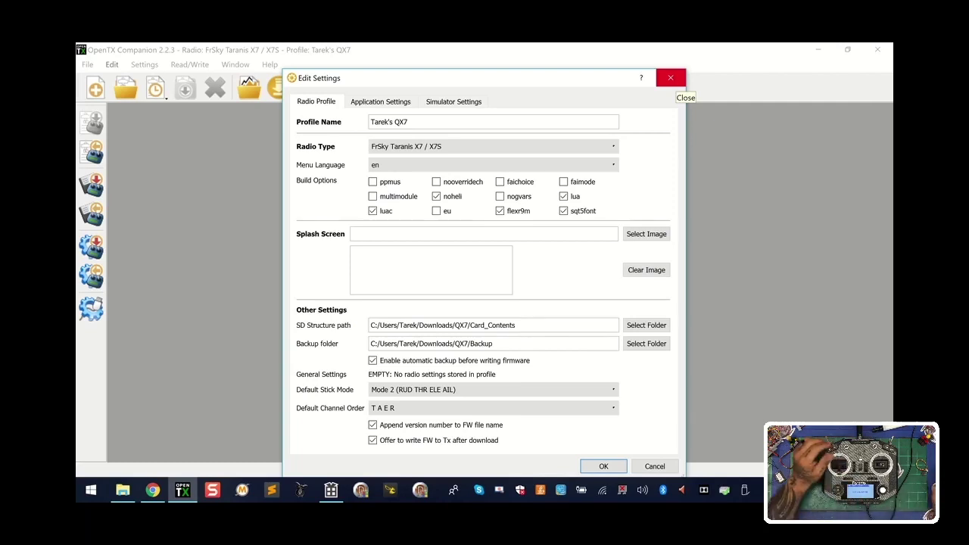
{"action": "left_click", "coordinate": [671, 78]}
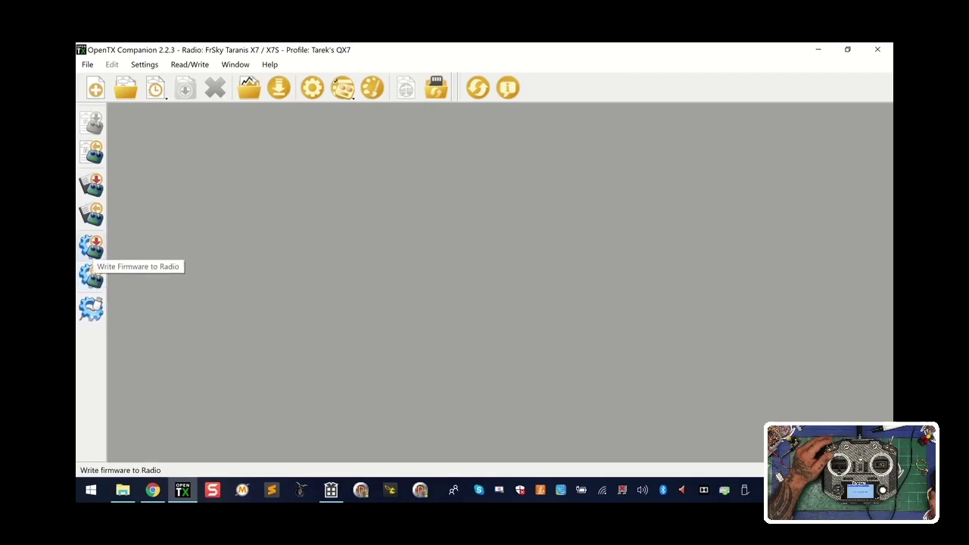
Load opentx-x7-2.2.3.bin from Card_Contents/FIRMWARE and write it to the radio with the firmware start screen and hardware compatibility check.
{"action": "left_click", "coordinate": [90, 247]}
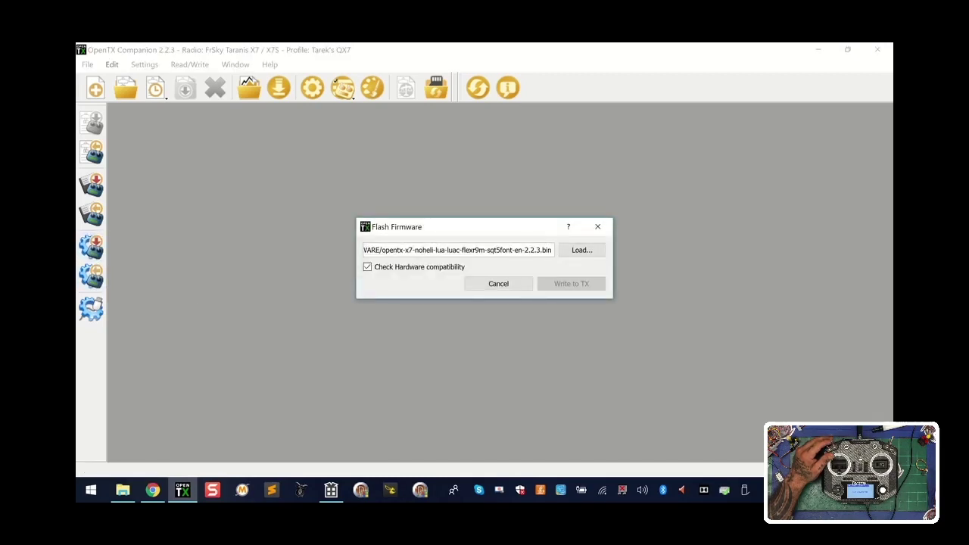
{"action": "left_click", "coordinate": [582, 250]}
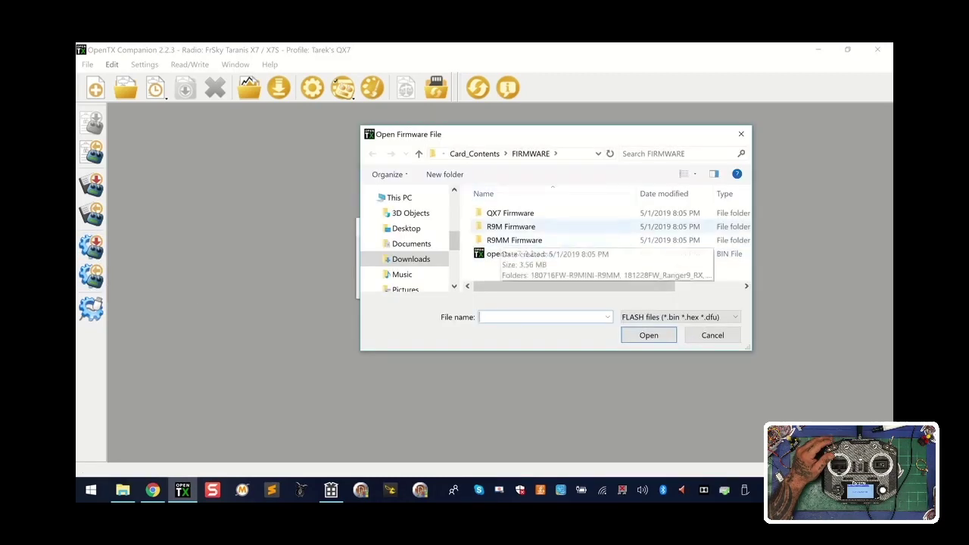
{"action": "left_click", "coordinate": [520, 254]}
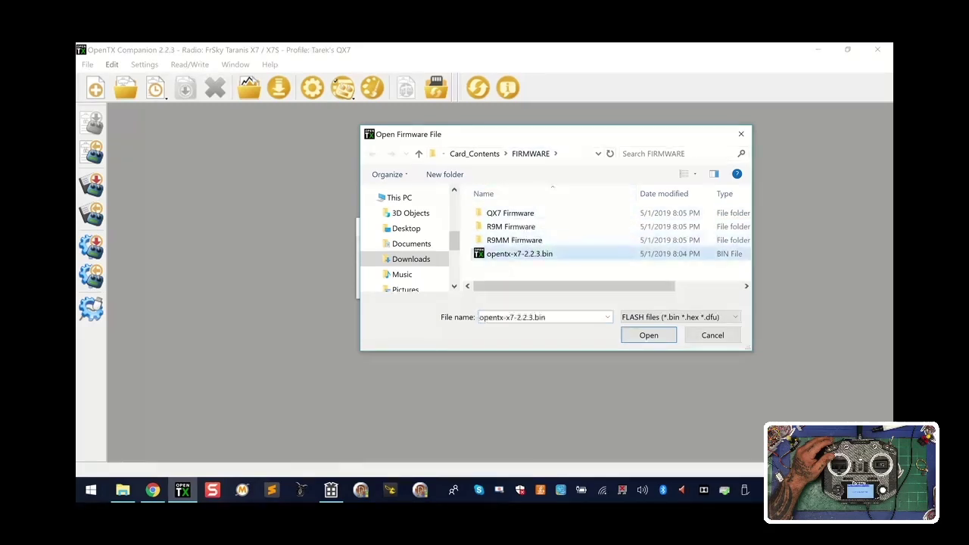
{"action": "key", "text": "Return"}
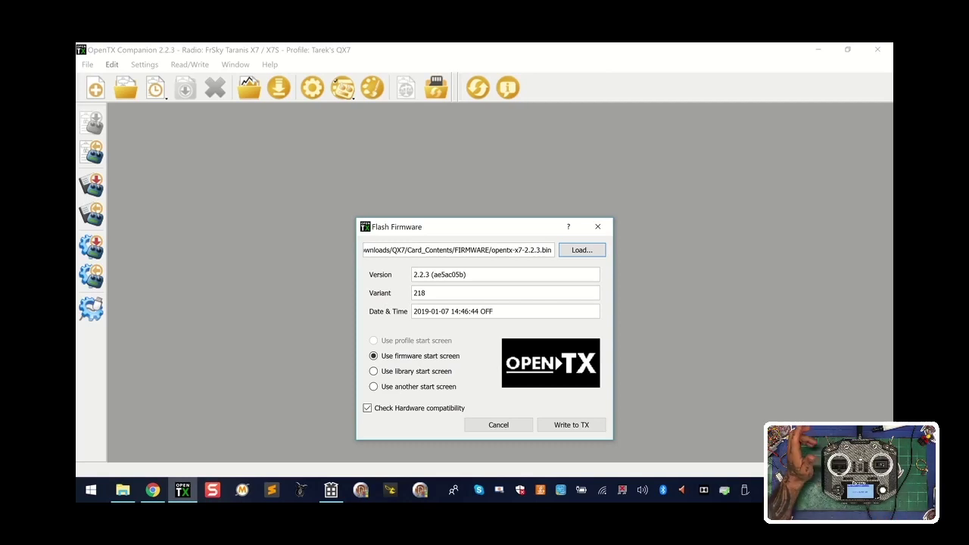
{"action": "left_click", "coordinate": [571, 425]}
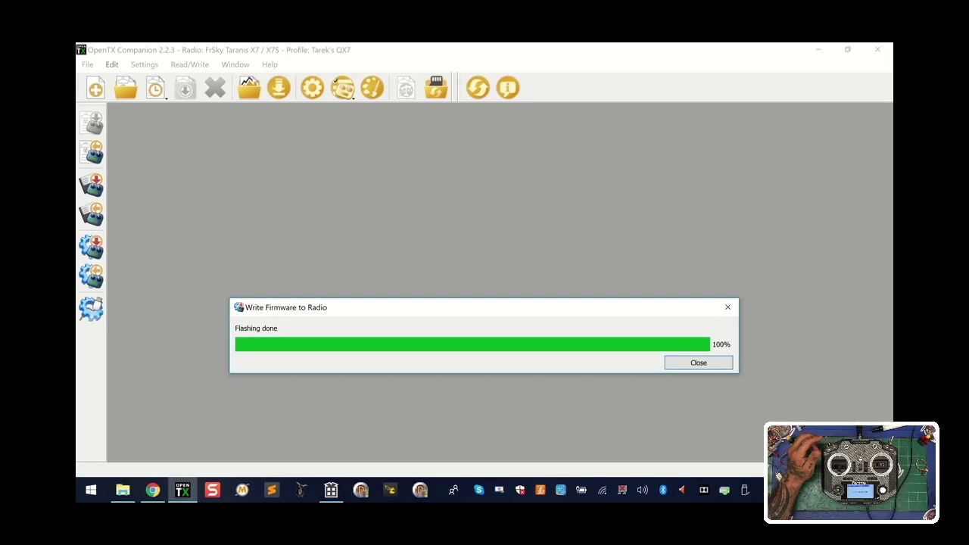
Dismiss the finished firmware write report and exit OpenTX Companion.
{"action": "left_click", "coordinate": [699, 363]}
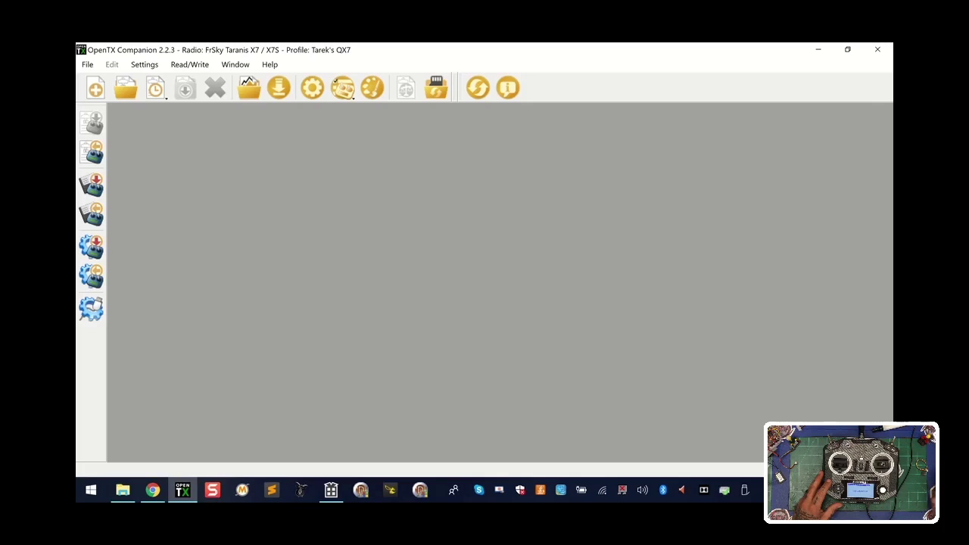
{"action": "left_click", "coordinate": [878, 49]}
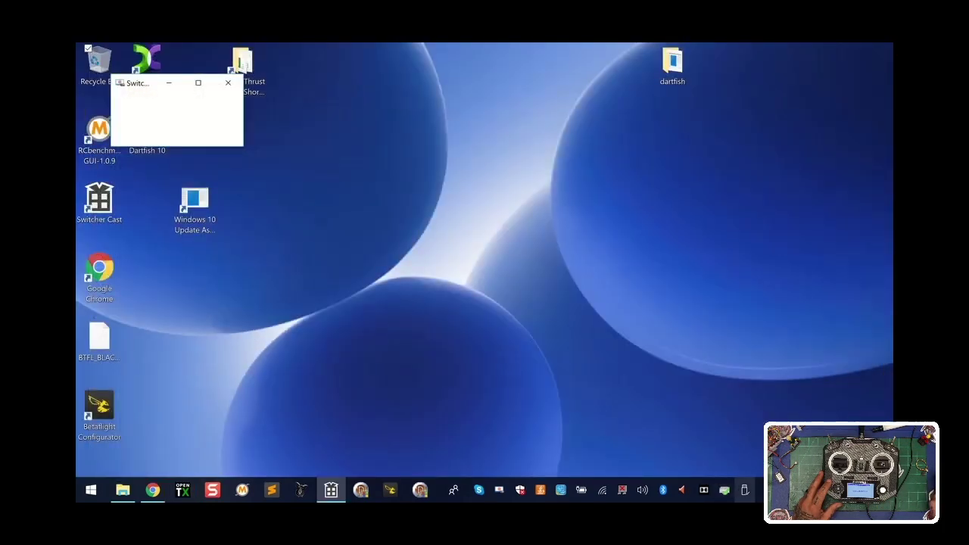
Safely eject the radio's USB storage from Windows, including USB Drive (D:).
{"action": "left_click", "coordinate": [746, 490]}
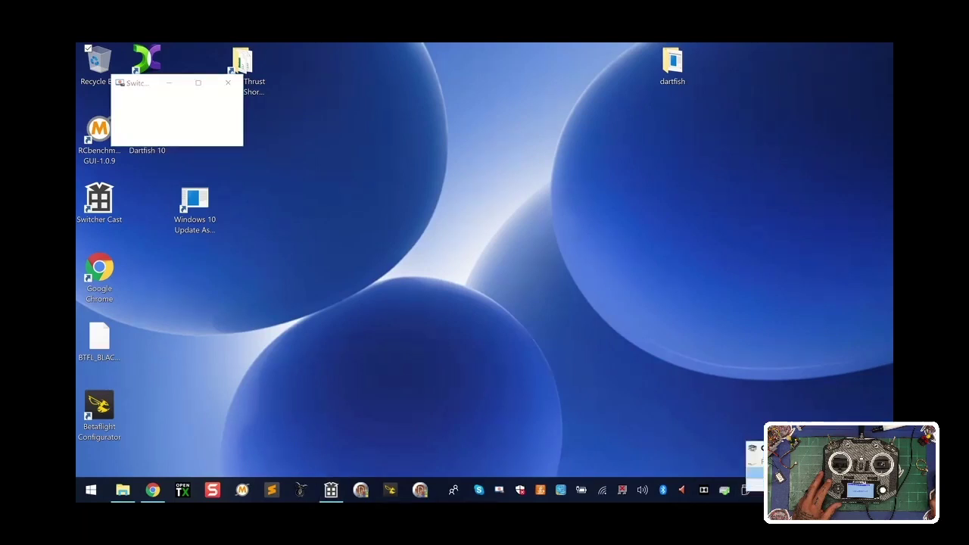
{"action": "left_click", "coordinate": [755, 474]}
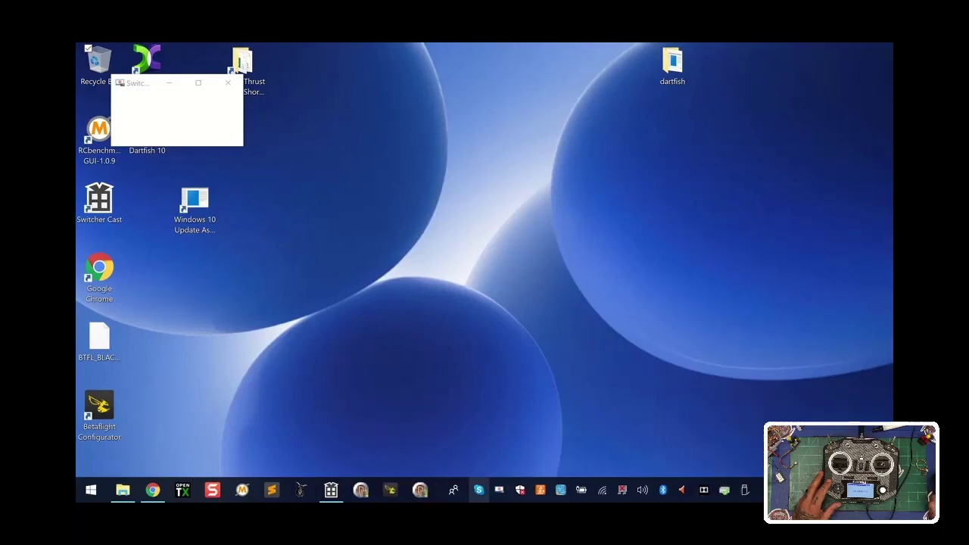
{"action": "left_click", "coordinate": [746, 490]}
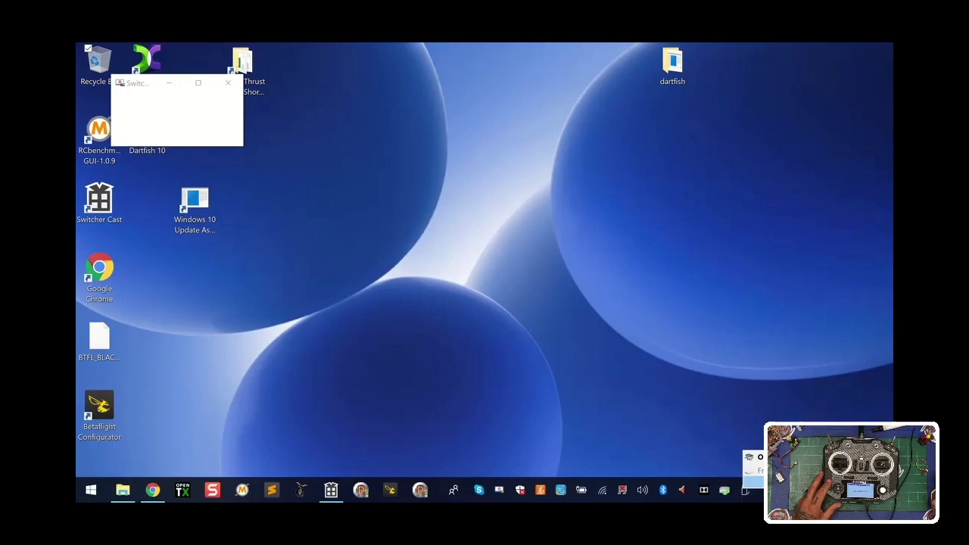
{"action": "left_click", "coordinate": [755, 481]}
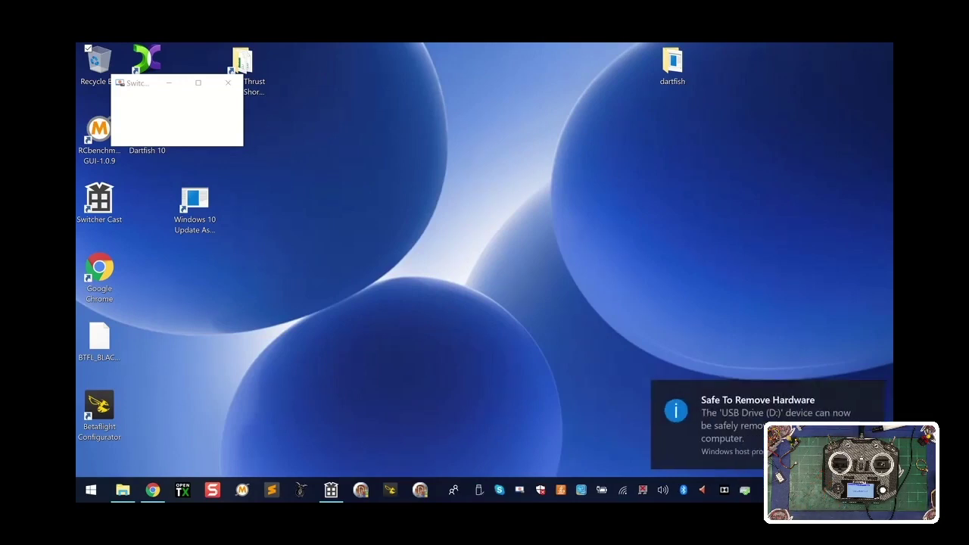